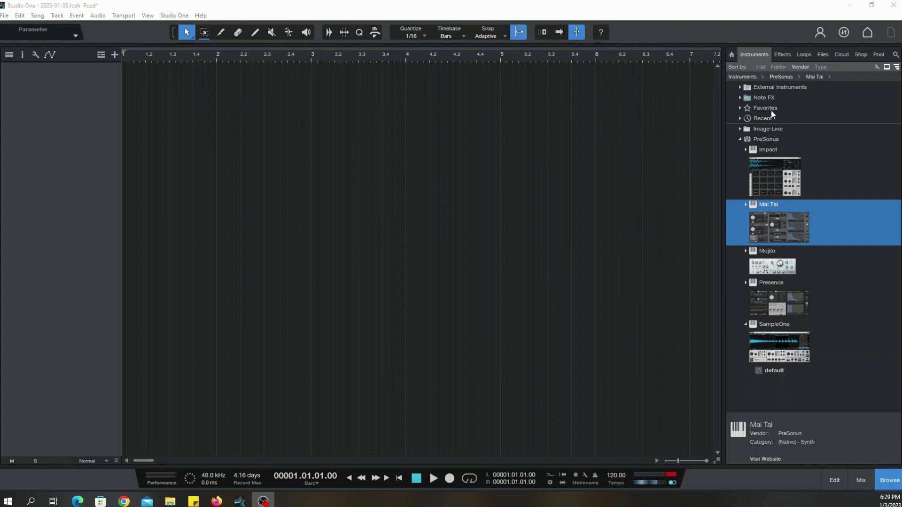
- Expand the PreSonus vendor folder to list Impact, Mai Tai, Mojito, Presence and SampleOne
{"action": "left_click", "coordinate": [741, 140]}
{"action": "left_click", "coordinate": [742, 141]}
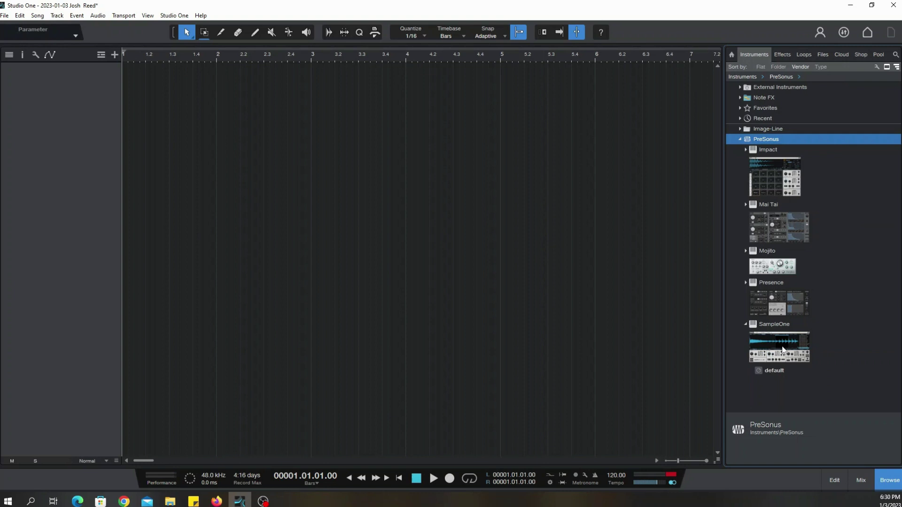
- Expand Impact and scroll through its drum kit presets, from Artful Garage to Warehouse Tech
{"action": "double_click", "coordinate": [771, 177]}
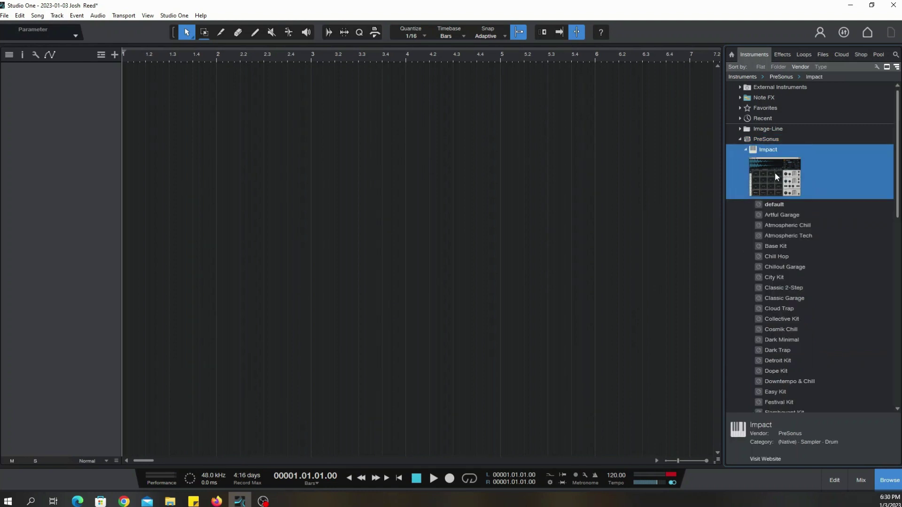
{"action": "scroll", "coordinate": [788, 266], "scroll_direction": "down", "scroll_amount": 6}
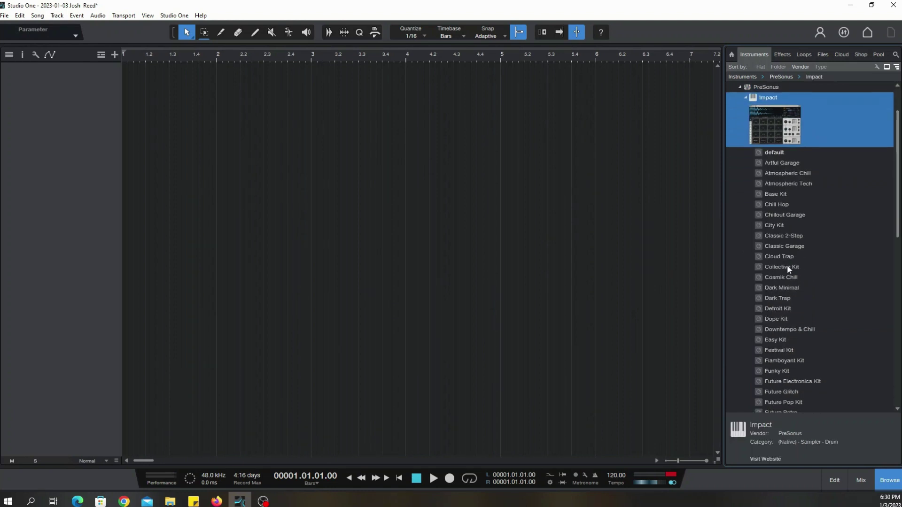
{"action": "scroll", "coordinate": [788, 265], "scroll_direction": "down", "scroll_amount": 6}
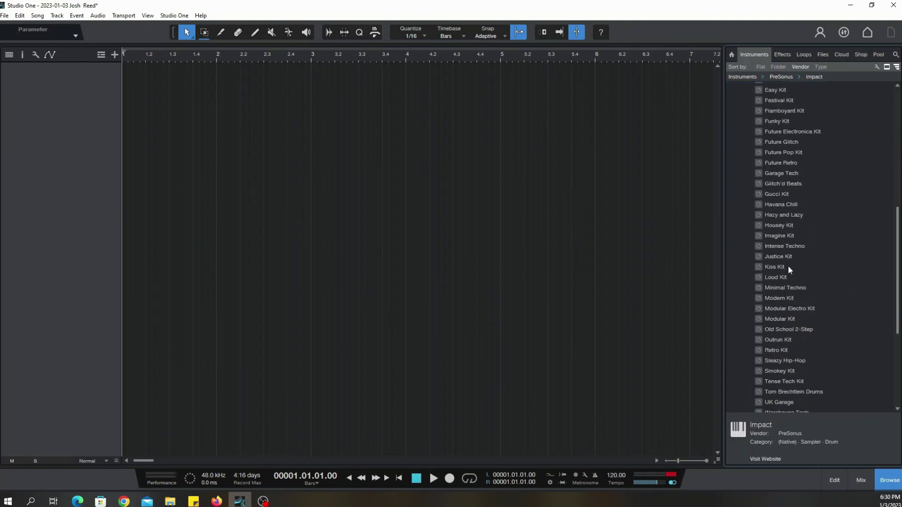
{"action": "scroll", "coordinate": [788, 266], "scroll_direction": "down", "scroll_amount": 1}
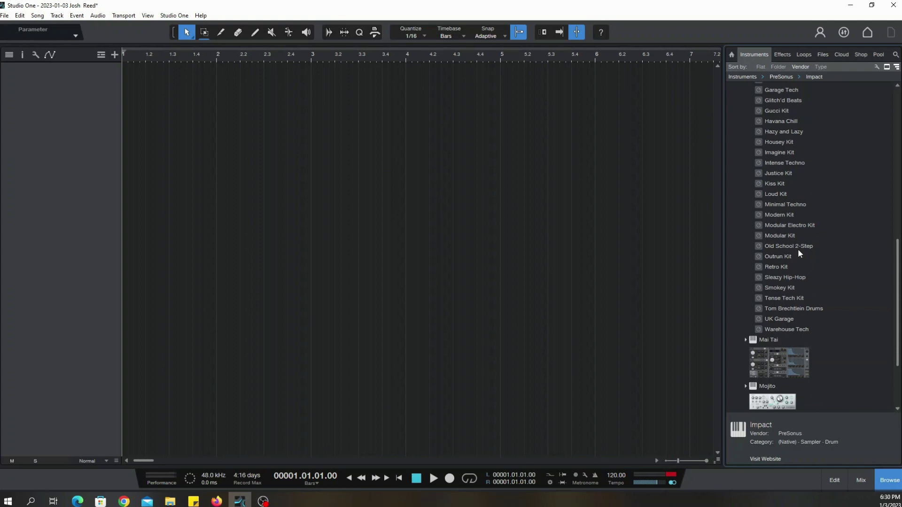
{"action": "scroll", "coordinate": [797, 247], "scroll_direction": "up", "scroll_amount": 2}
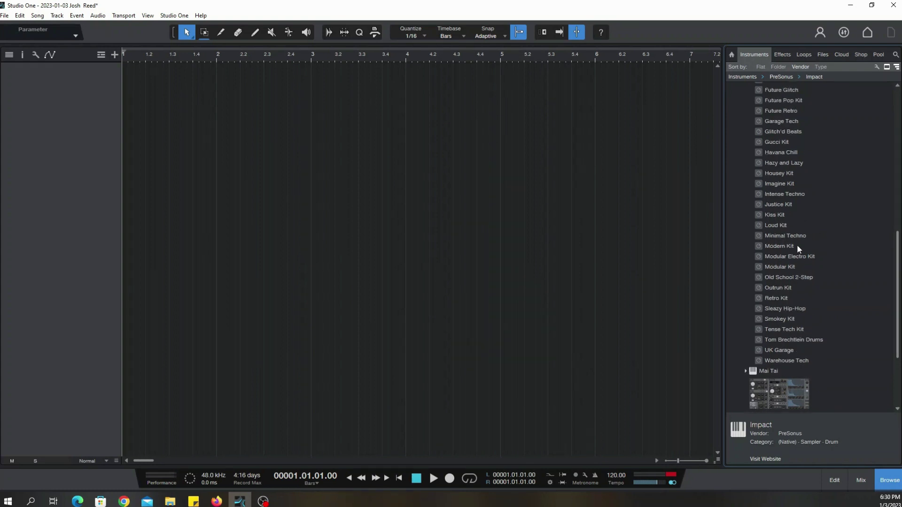
{"action": "scroll", "coordinate": [802, 242], "scroll_direction": "up", "scroll_amount": 3}
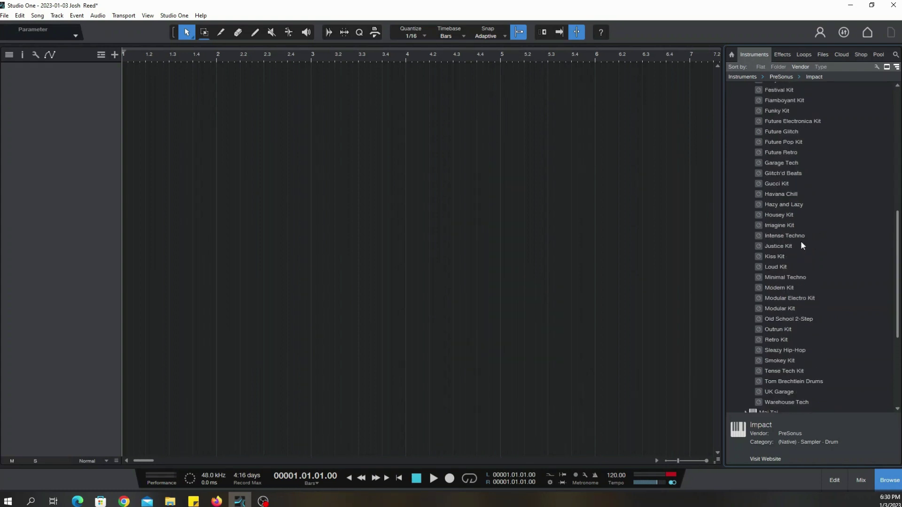
{"action": "scroll", "coordinate": [802, 244], "scroll_direction": "up", "scroll_amount": 2}
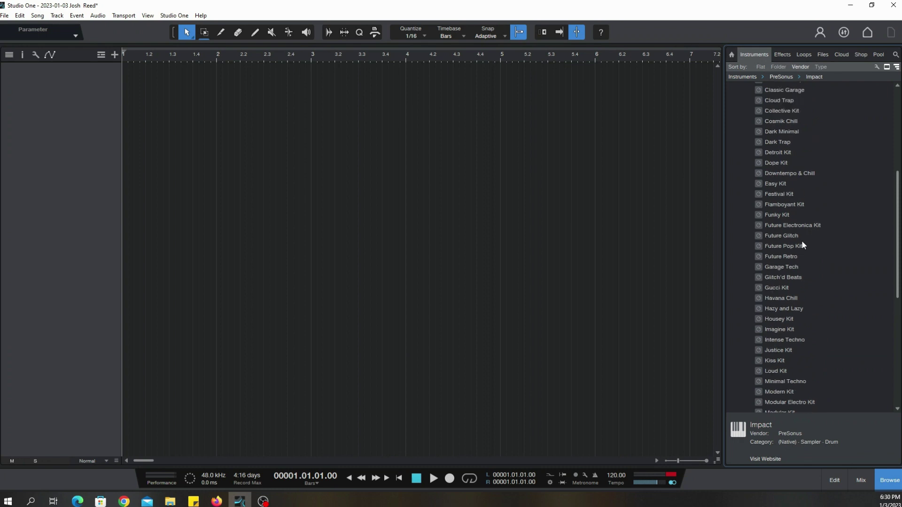
{"action": "scroll", "coordinate": [795, 236], "scroll_direction": "down", "scroll_amount": 3}
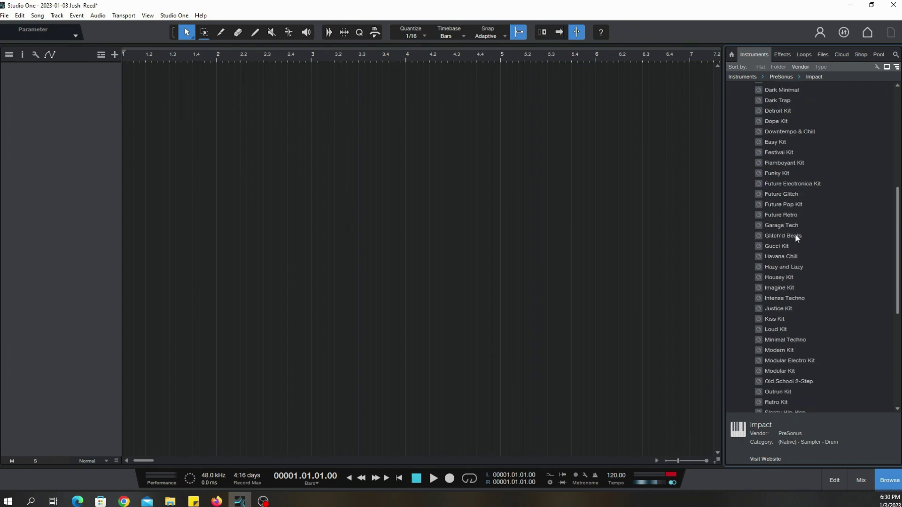
{"action": "scroll", "coordinate": [800, 235], "scroll_direction": "down", "scroll_amount": 2}
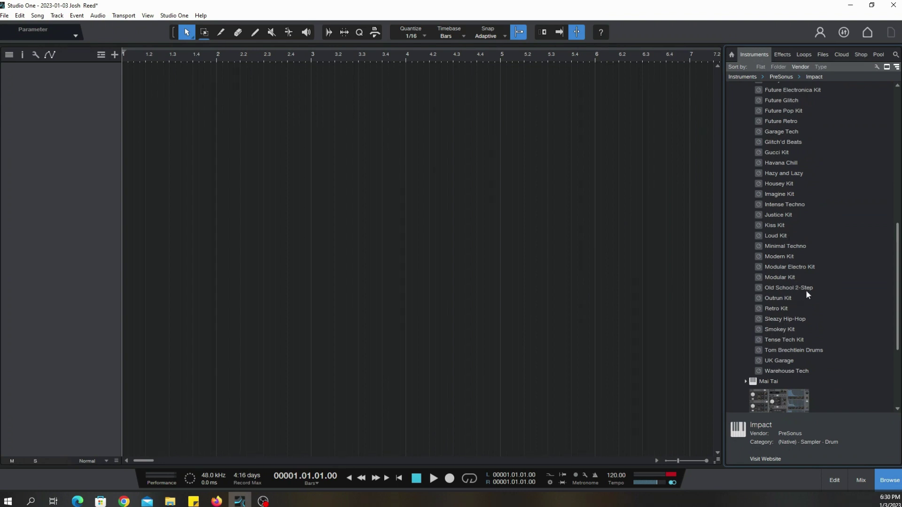
{"action": "scroll", "coordinate": [805, 247], "scroll_direction": "up", "scroll_amount": 4}
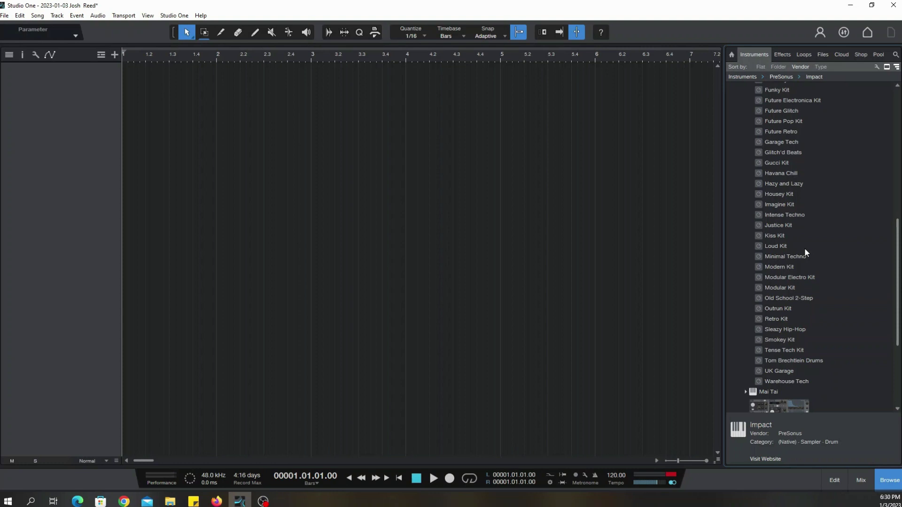
{"action": "scroll", "coordinate": [805, 247], "scroll_direction": "up", "scroll_amount": 4}
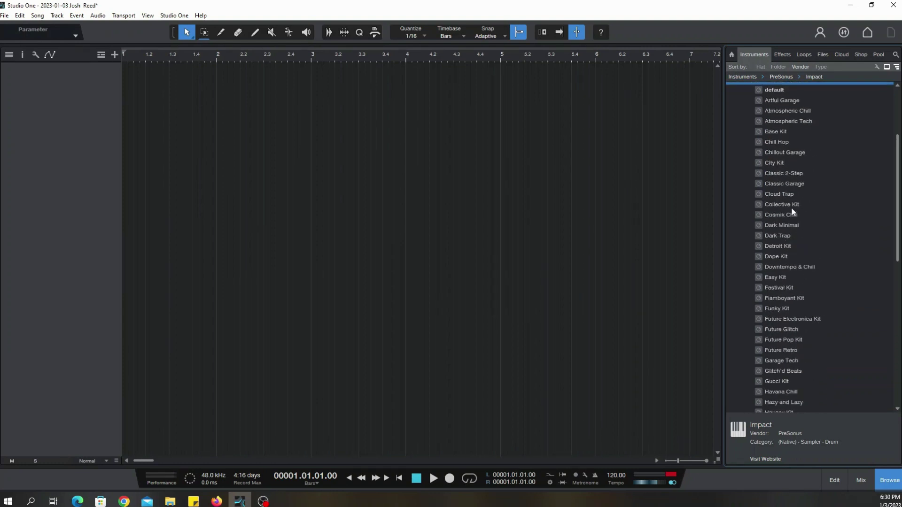
- Create a new instrument track with the Dark Trap kit and move the Impact XT window up-left
{"action": "left_click", "coordinate": [783, 239]}
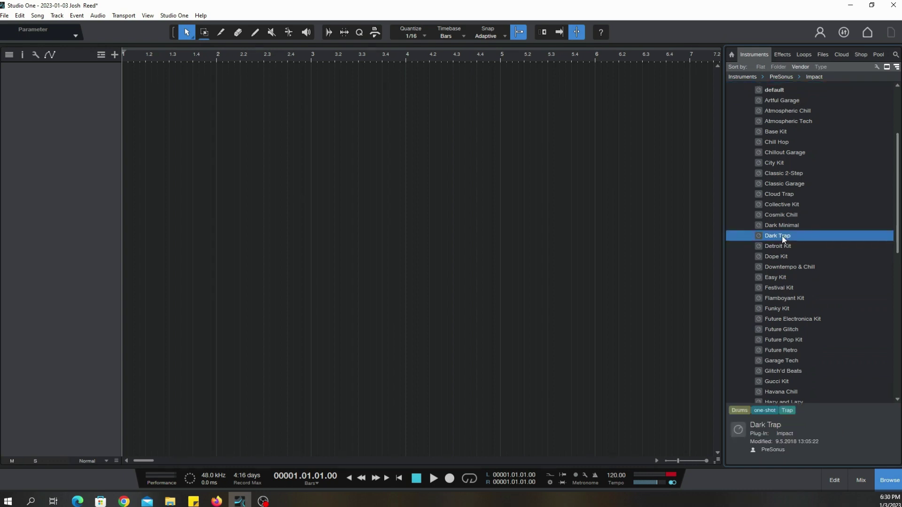
{"action": "left_click_drag", "start_coordinate": [783, 240], "coordinate": [174, 110]}
{"action": "left_click_drag", "start_coordinate": [417, 187], "coordinate": [372, 79]}
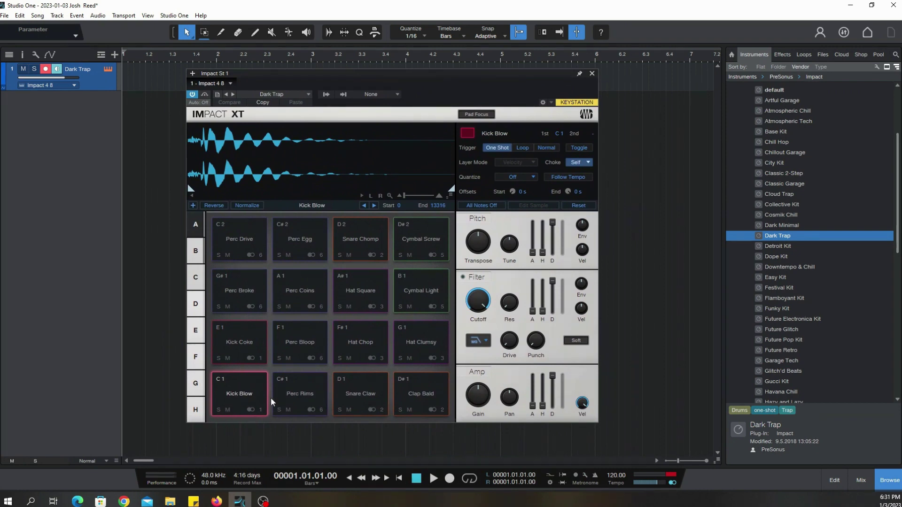
- Audition the Kick Blow, Perc Rims, Snare Claw, Clap Bald, Hat Clumsy and Hat Chop pads
{"action": "left_click", "coordinate": [238, 386]}
{"action": "left_click", "coordinate": [301, 393]}
{"action": "left_click", "coordinate": [364, 394]}
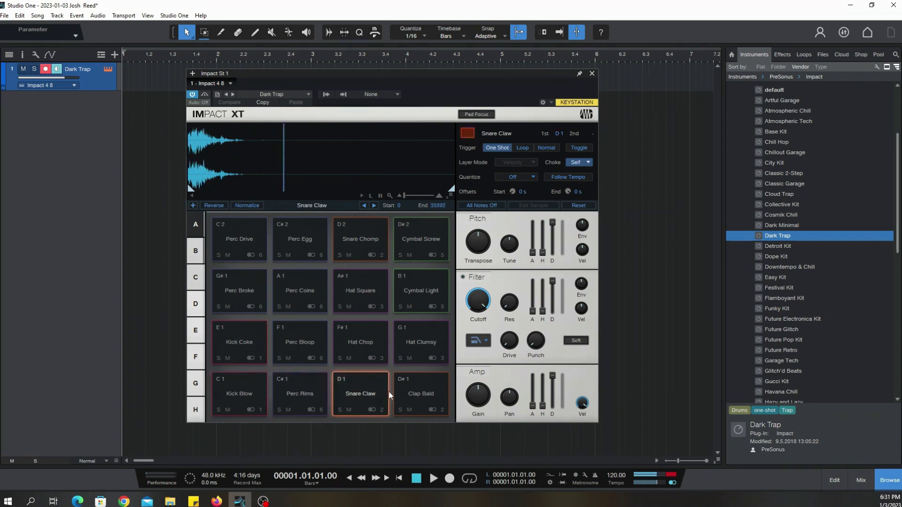
{"action": "left_click", "coordinate": [408, 394]}
{"action": "left_click", "coordinate": [414, 344]}
{"action": "left_click", "coordinate": [357, 345]}
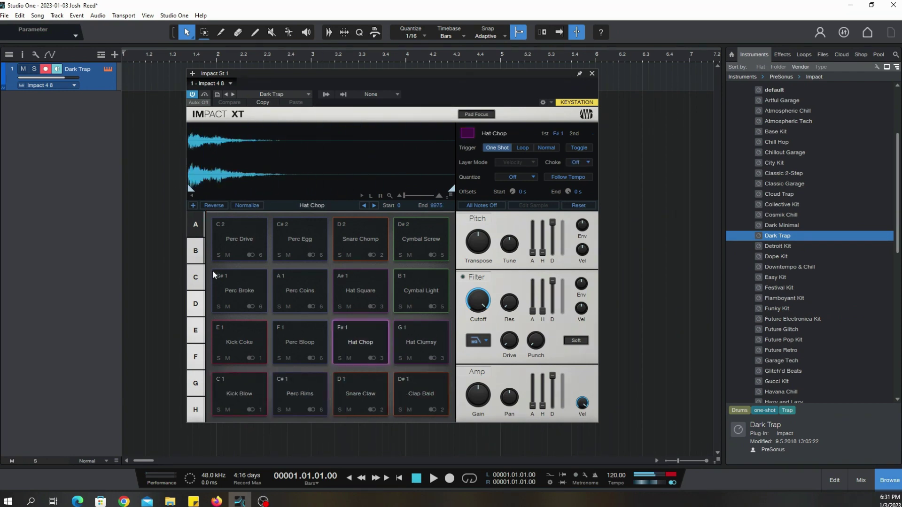
- In bank B, audition the E3, Drum 100 Ghost, E2, Bass 100 Shutdown Dm and Synth 100 Didistutter loops
{"action": "left_click", "coordinate": [196, 251]}
{"action": "left_click", "coordinate": [243, 238]}
{"action": "left_click", "coordinate": [248, 278]}
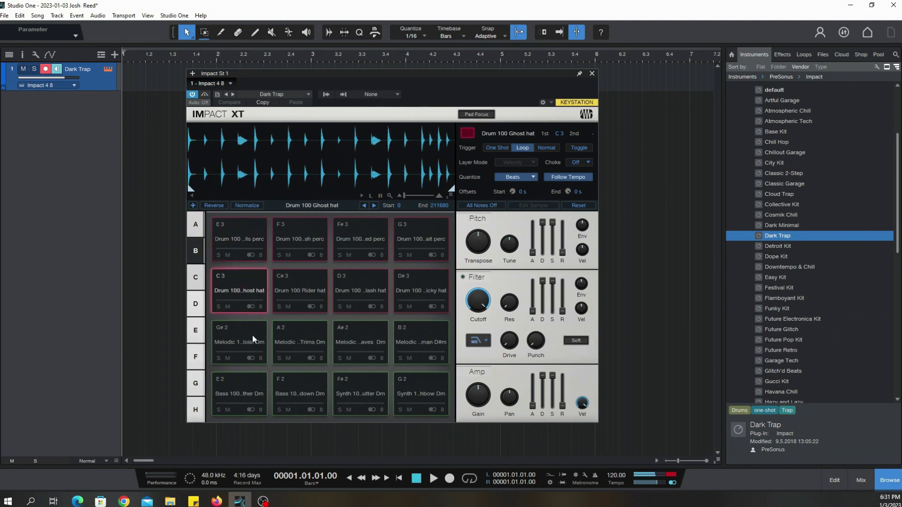
{"action": "left_click", "coordinate": [249, 385]}
{"action": "left_click", "coordinate": [301, 395]}
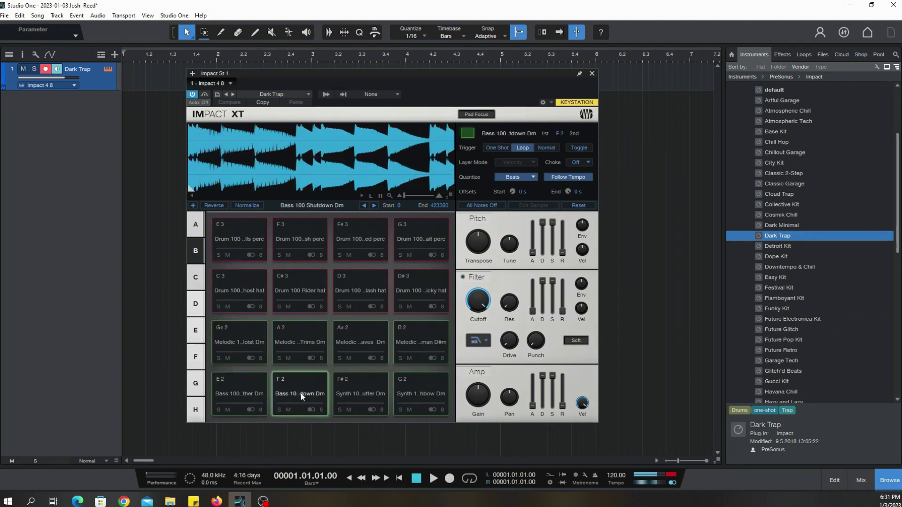
{"action": "left_click", "coordinate": [301, 393]}
{"action": "left_click", "coordinate": [353, 395]}
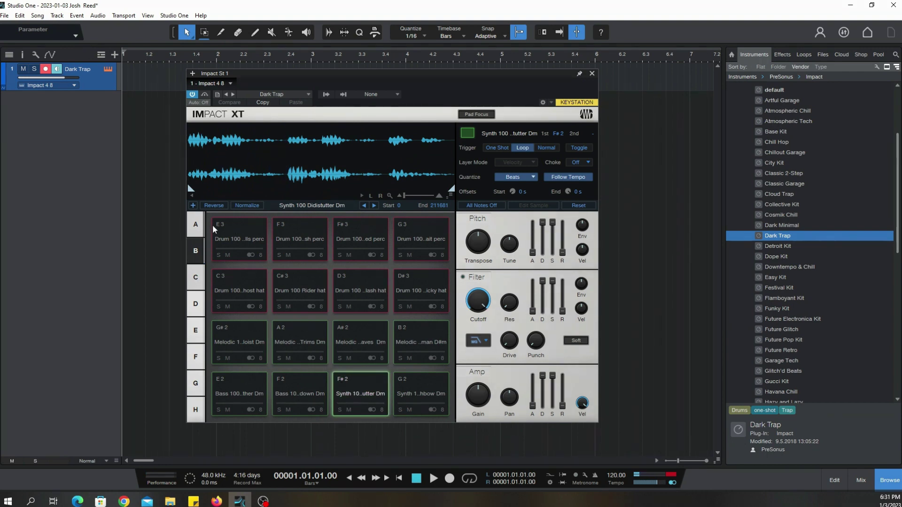
- Check the empty third bank, then audition the F3, Drum 100 Rider and Bass 100 Panther Dm loops
{"action": "left_click", "coordinate": [196, 280]}
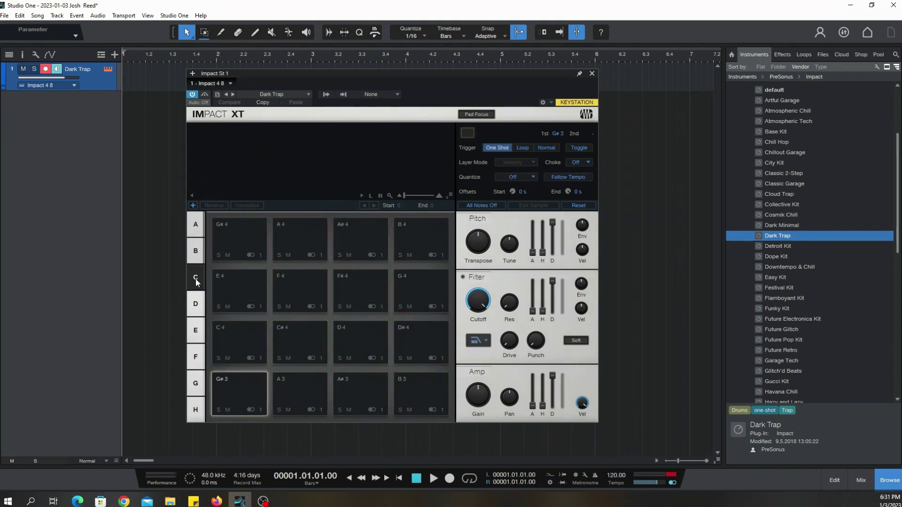
{"action": "left_click", "coordinate": [190, 251]}
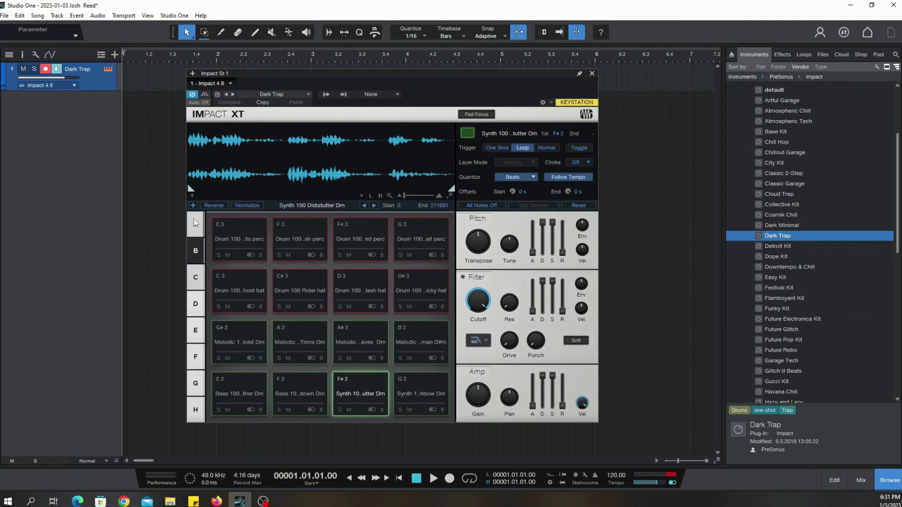
{"action": "left_click", "coordinate": [309, 244]}
{"action": "left_click", "coordinate": [314, 296]}
{"action": "left_click", "coordinate": [241, 394]}
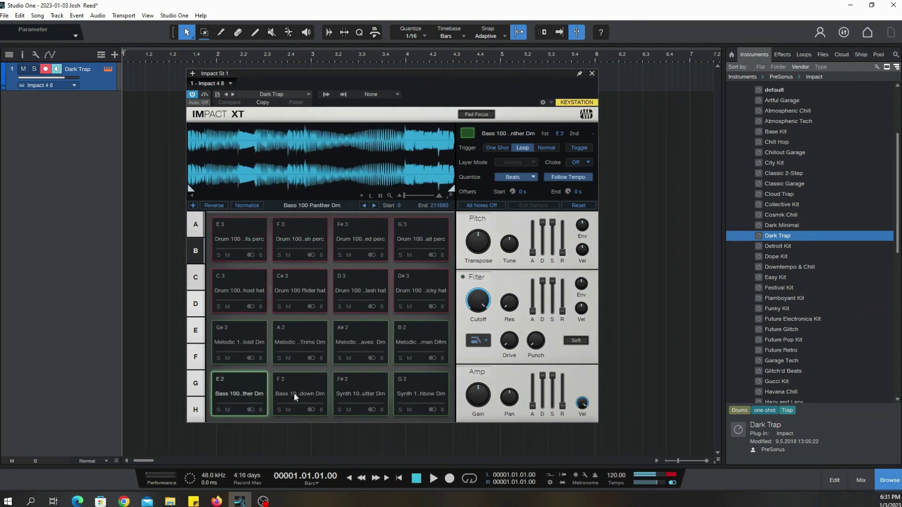
{"action": "left_click", "coordinate": [249, 398]}
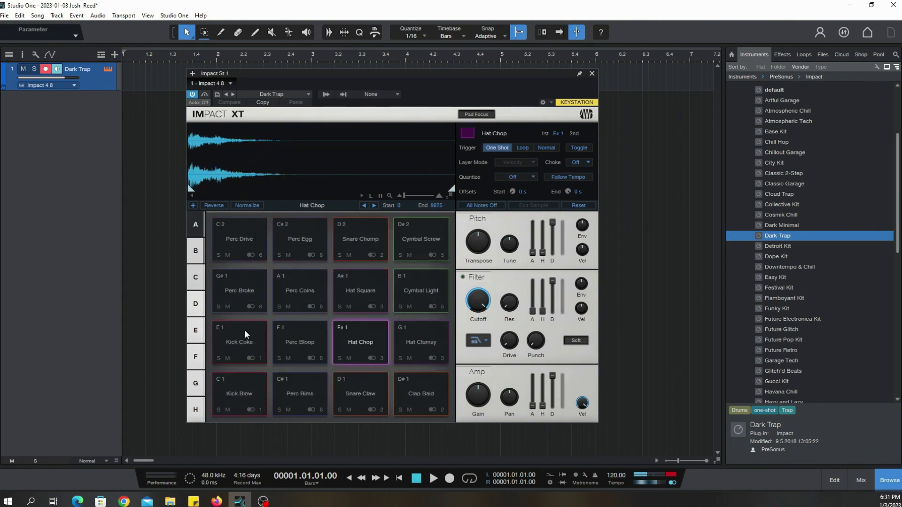
- Audition the Kick Coke, Perc Bloop, Hat Chop, Snare Claw and Kick Blow samples
{"action": "left_click", "coordinate": [246, 335]}
{"action": "left_click", "coordinate": [298, 343]}
{"action": "left_click", "coordinate": [359, 343]}
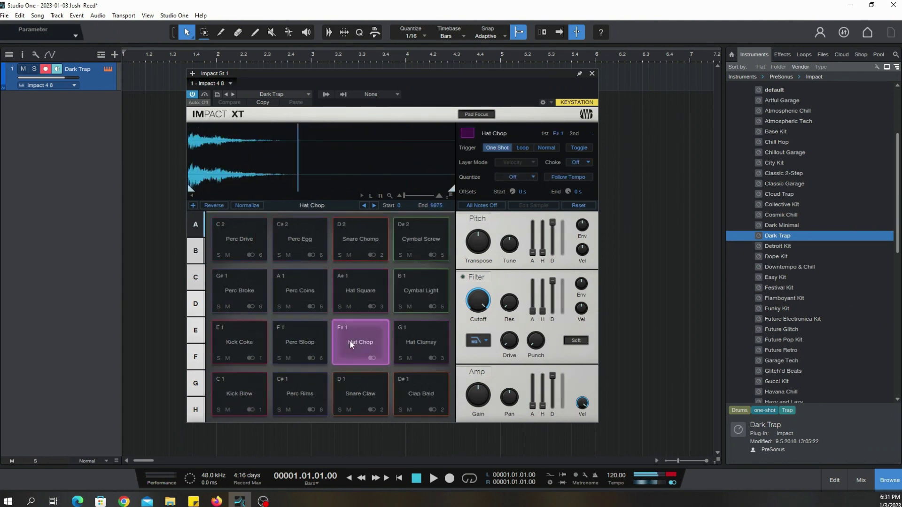
{"action": "left_click", "coordinate": [364, 408]}
{"action": "left_click", "coordinate": [238, 399]}
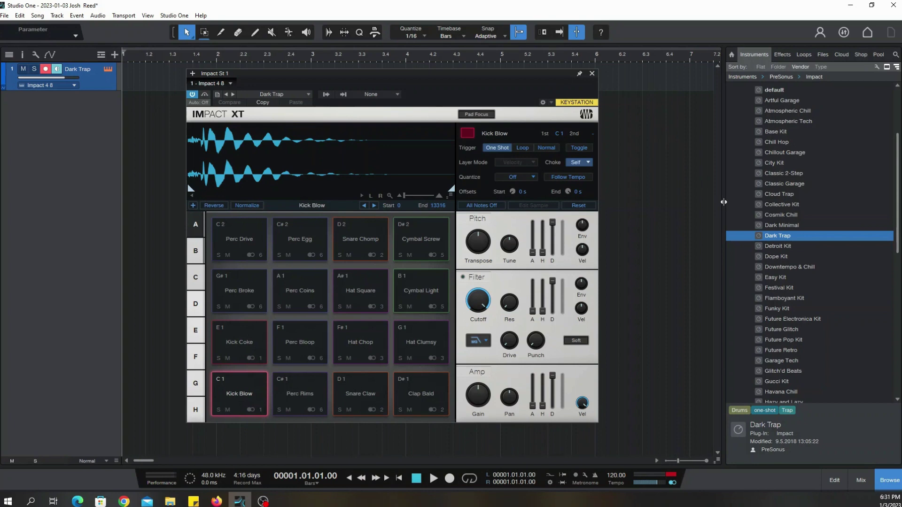
- Load the Dope Kit into Impact XT and audition its Kick Low, Rim, Snare Low, Clap and Tom pads
{"action": "left_click_drag", "start_coordinate": [783, 258], "coordinate": [347, 245]}
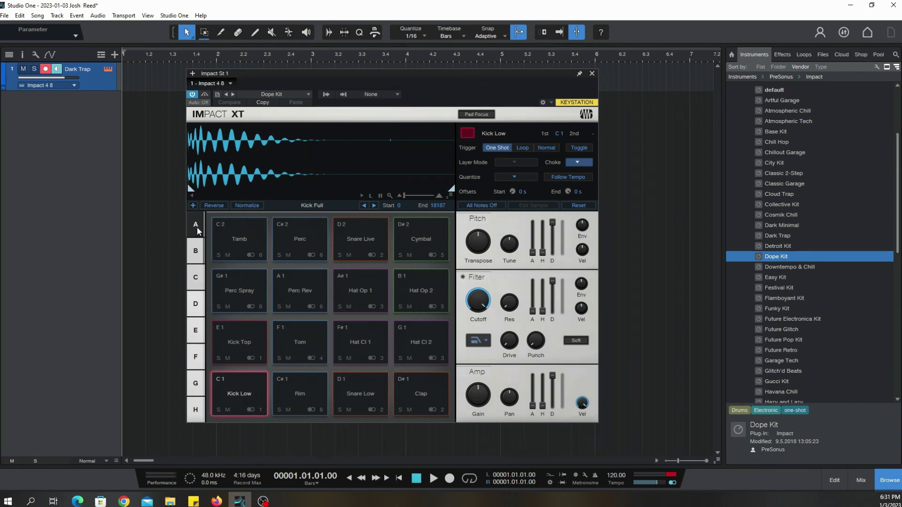
{"action": "left_click", "coordinate": [240, 390]}
{"action": "left_click", "coordinate": [298, 390]}
{"action": "left_click", "coordinate": [365, 394]}
{"action": "left_click", "coordinate": [419, 397]}
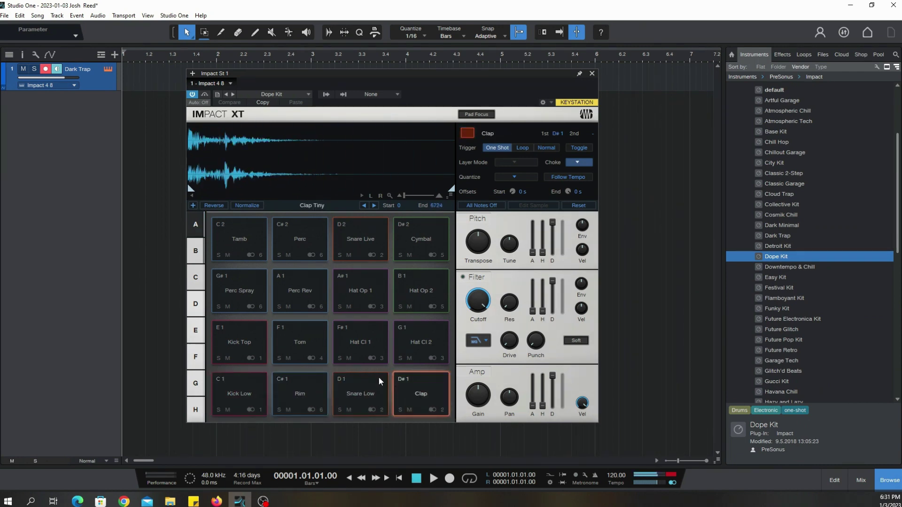
{"action": "left_click", "coordinate": [290, 358]}
- Audition the Ride 127 Apoi and Bass 127 Anele C loops, check bank C, return to bank A, then close Impact XT
{"action": "left_click", "coordinate": [191, 257]}
{"action": "left_click", "coordinate": [242, 282]}
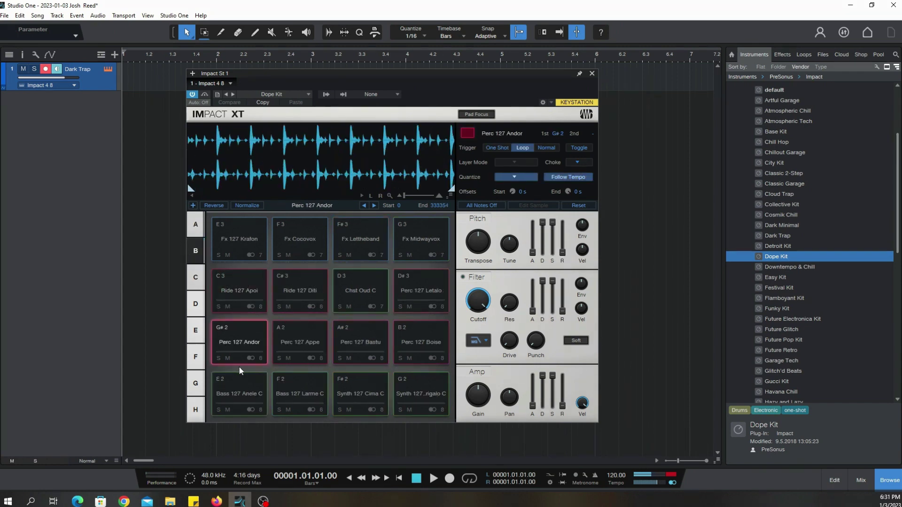
{"action": "left_click", "coordinate": [240, 393]}
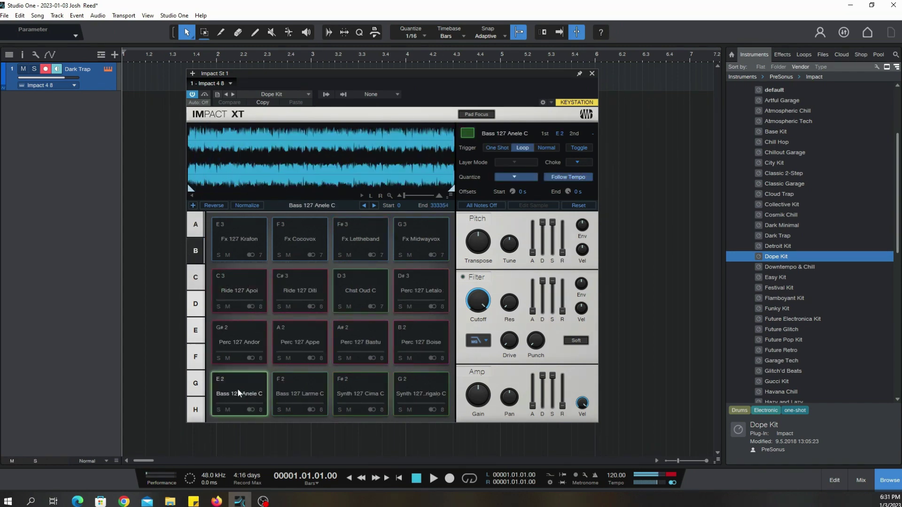
{"action": "left_click", "coordinate": [196, 280]}
{"action": "left_click", "coordinate": [196, 224]}
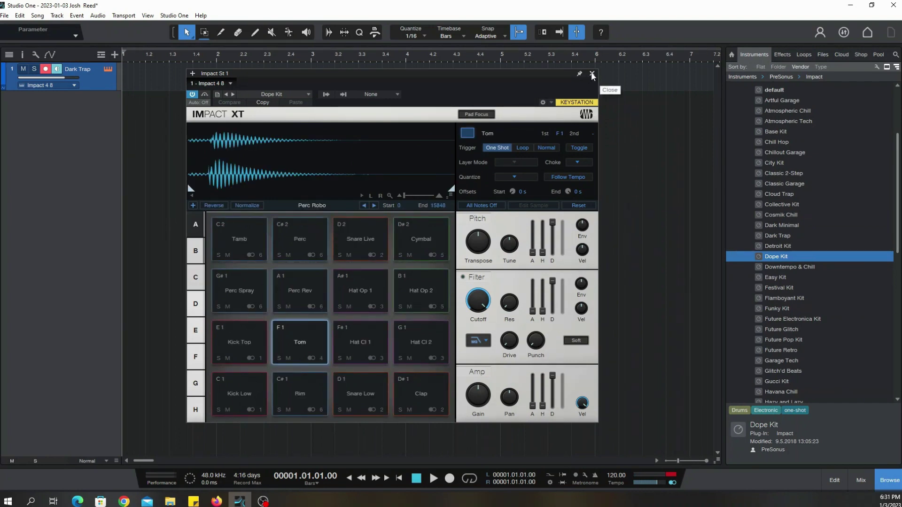
{"action": "left_click", "coordinate": [592, 75]}
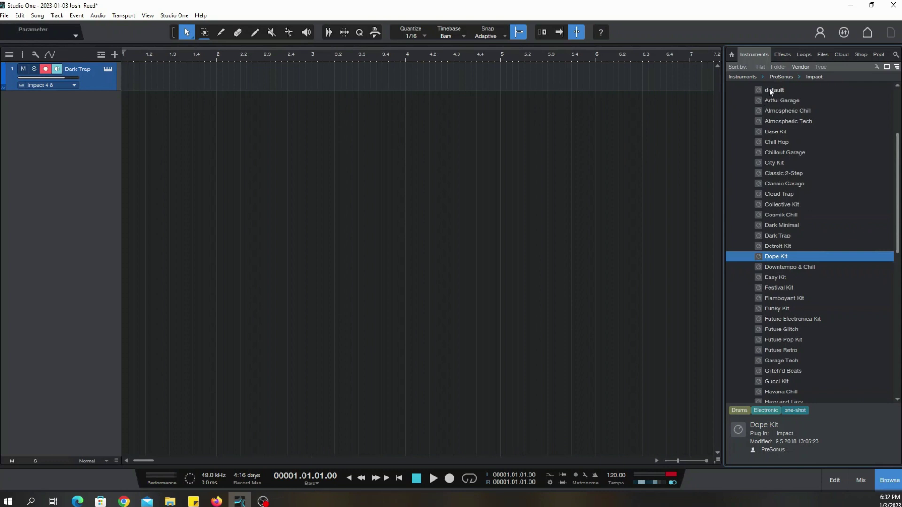
- Add a Mai Tai track and try its Bass - Bones preset by playing a few notes
{"action": "scroll", "coordinate": [780, 132], "scroll_direction": "up", "scroll_amount": 2}
{"action": "left_click", "coordinate": [746, 87]}
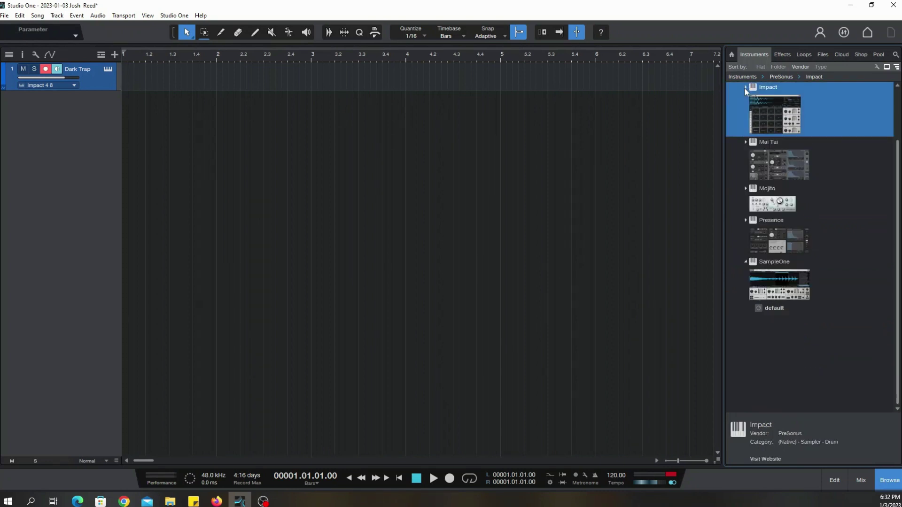
{"action": "left_click_drag", "start_coordinate": [772, 159], "coordinate": [141, 127]}
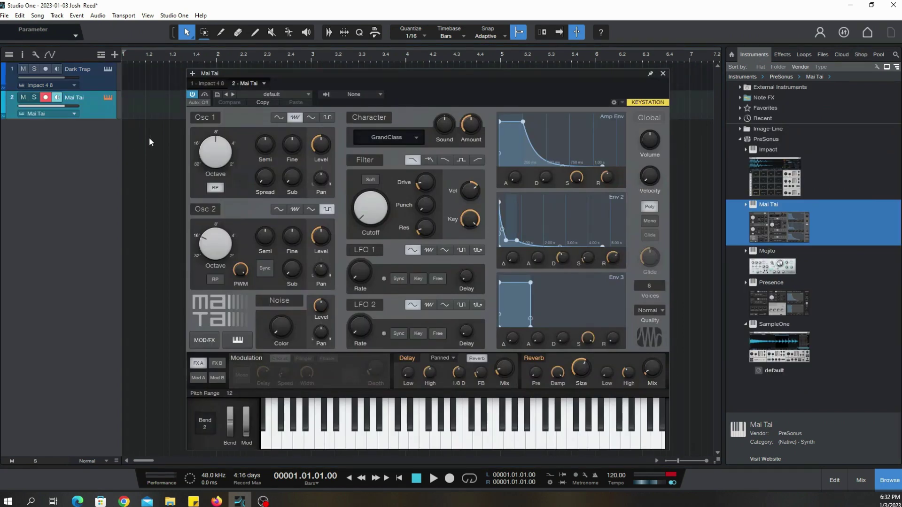
{"action": "left_click", "coordinate": [287, 95]}
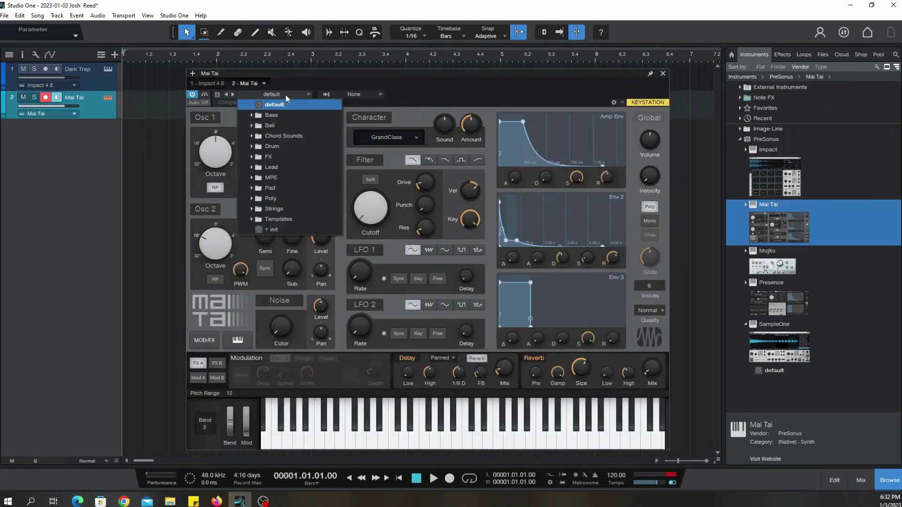
{"action": "left_click", "coordinate": [251, 116]}
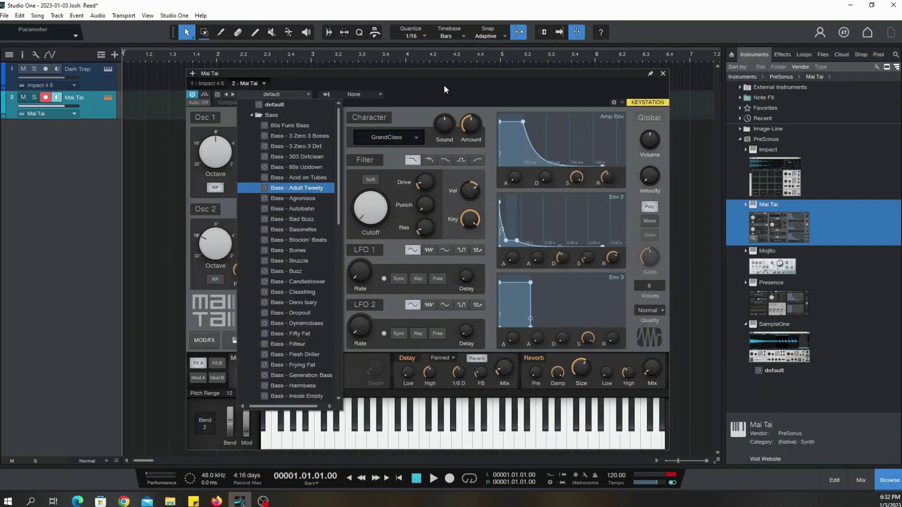
{"action": "left_click", "coordinate": [297, 251]}
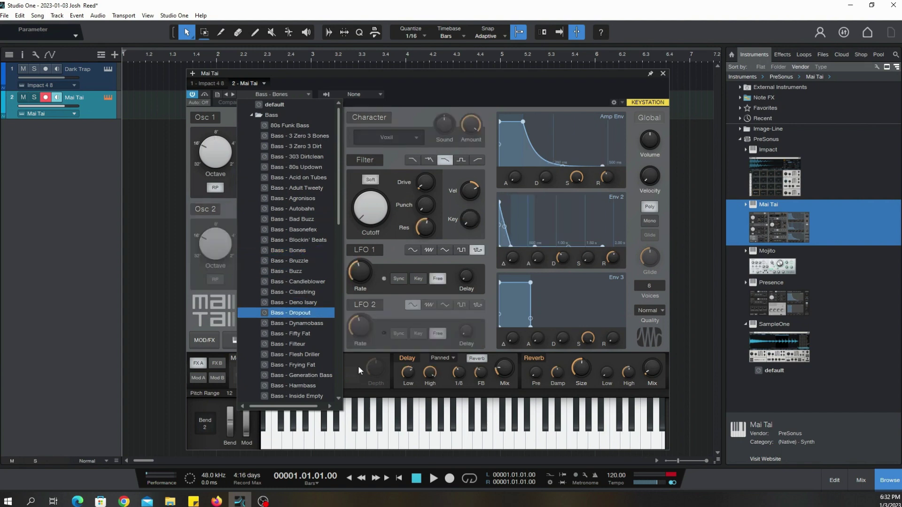
{"action": "left_click", "coordinate": [380, 433]}
{"action": "left_click", "coordinate": [403, 433]}
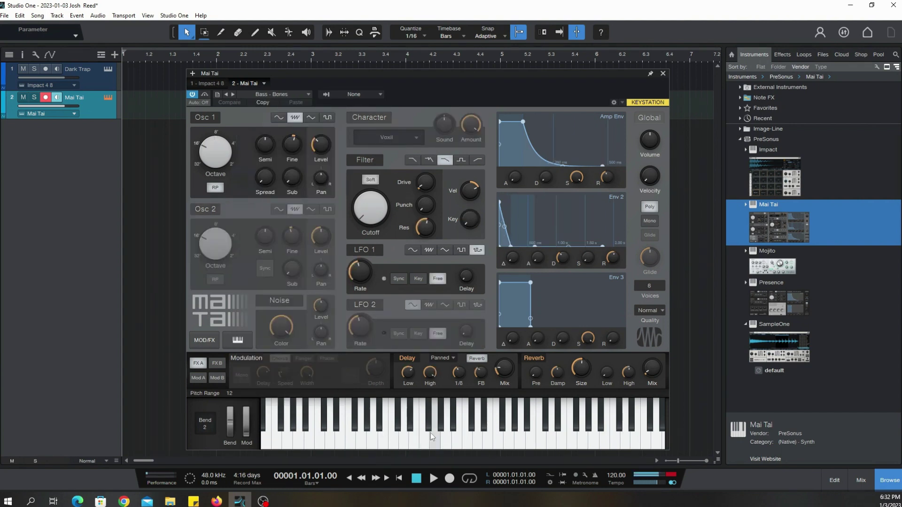
{"action": "left_click", "coordinate": [386, 434]}
- Switch Mai Tai to Strings - Choral Strings, play it, and glance at the MPE presets without changing
{"action": "left_click", "coordinate": [272, 95]}
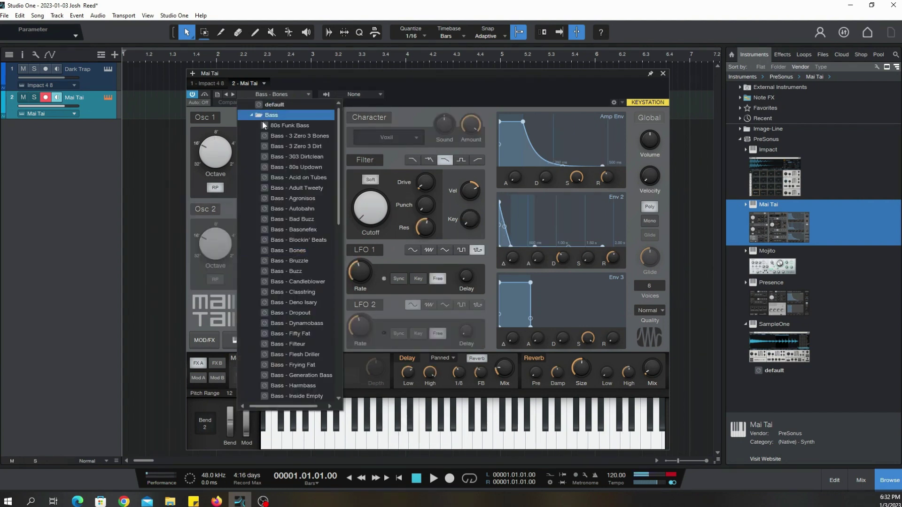
{"action": "left_click", "coordinate": [251, 116]}
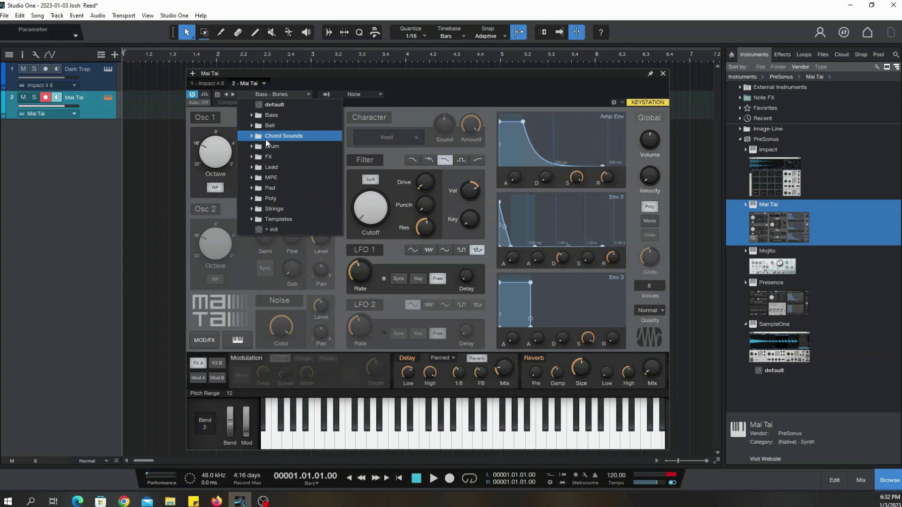
{"action": "left_click", "coordinate": [252, 208]}
{"action": "left_click", "coordinate": [281, 240]}
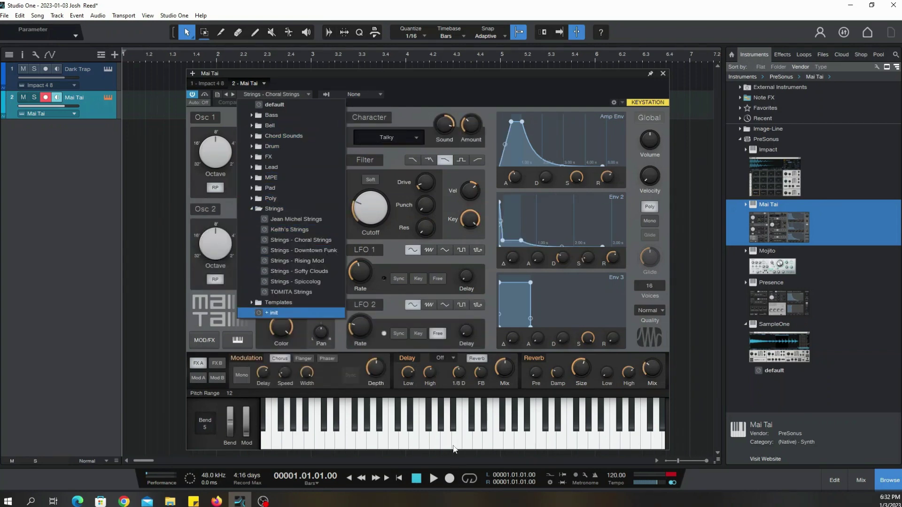
{"action": "left_click", "coordinate": [454, 445]}
{"action": "left_click", "coordinate": [424, 438]}
{"action": "left_click", "coordinate": [390, 431]}
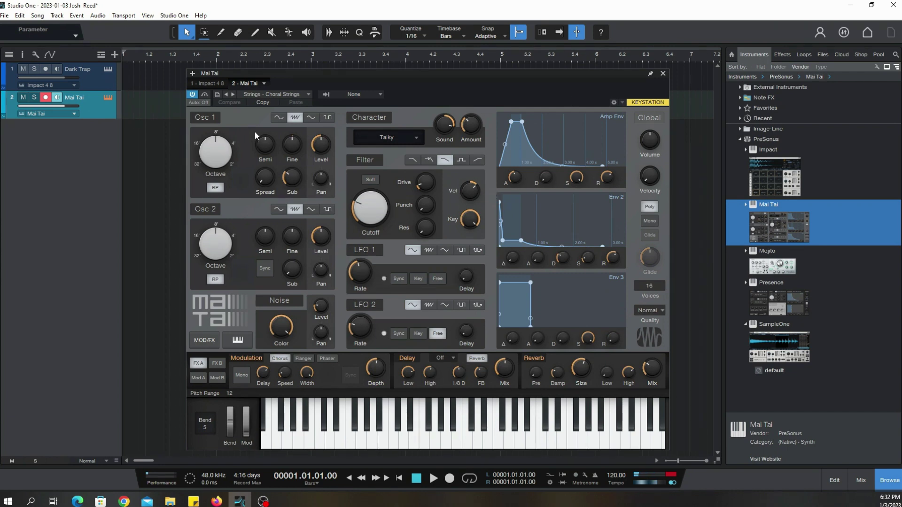
{"action": "left_click", "coordinate": [274, 94]}
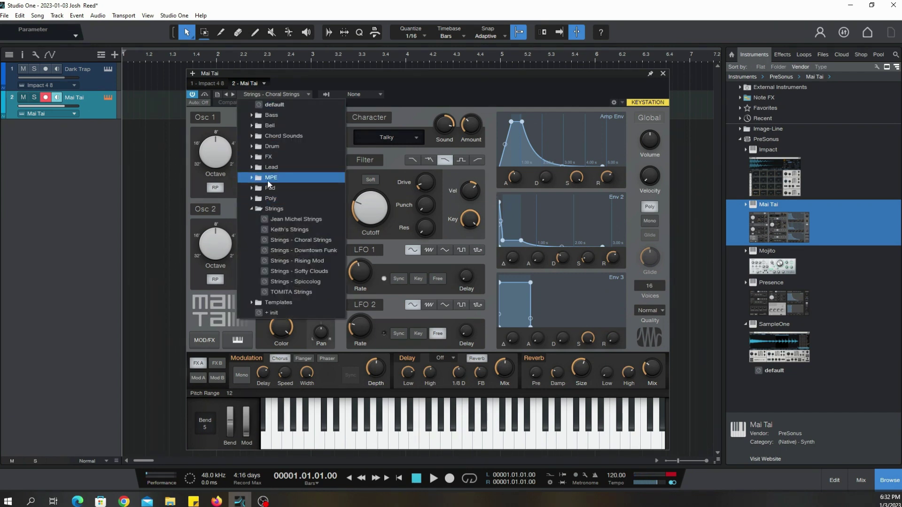
{"action": "left_click", "coordinate": [252, 178]}
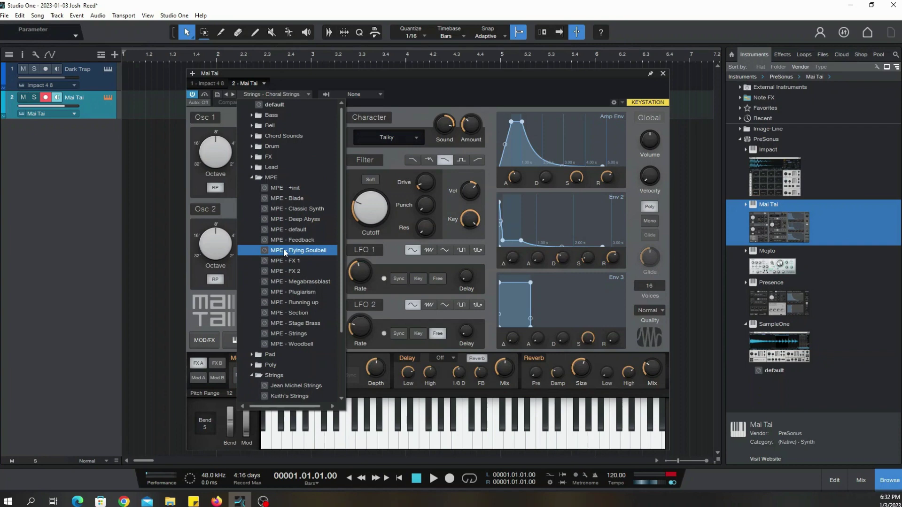
{"action": "left_click", "coordinate": [495, 84]}
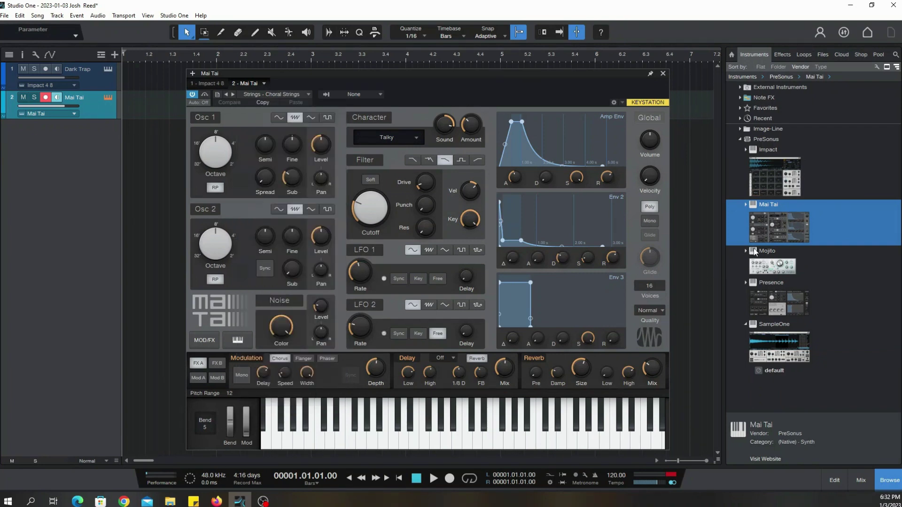
- Add a Mojito track and try Drum & Base, Classic Subtrabass, Gummi, Laser-HiNoon, then LuvErasor
{"action": "left_click", "coordinate": [663, 74]}
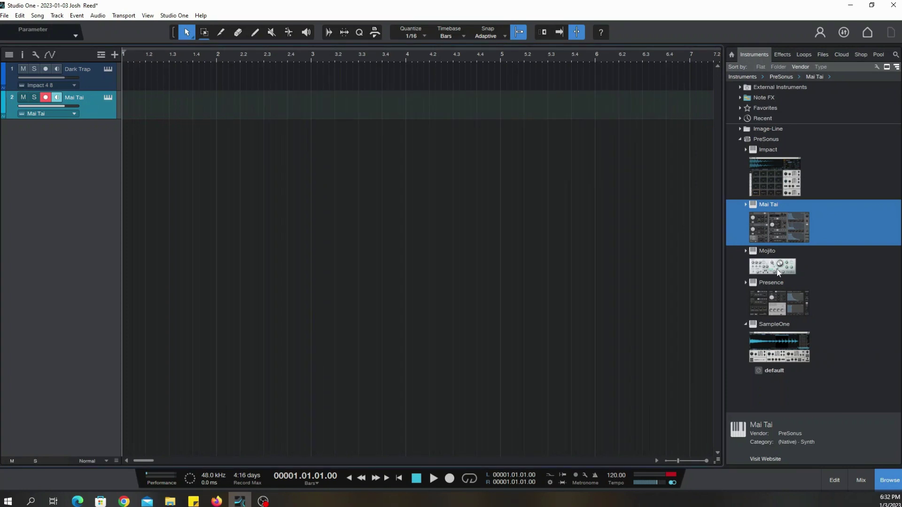
{"action": "left_click_drag", "start_coordinate": [777, 271], "coordinate": [147, 199]}
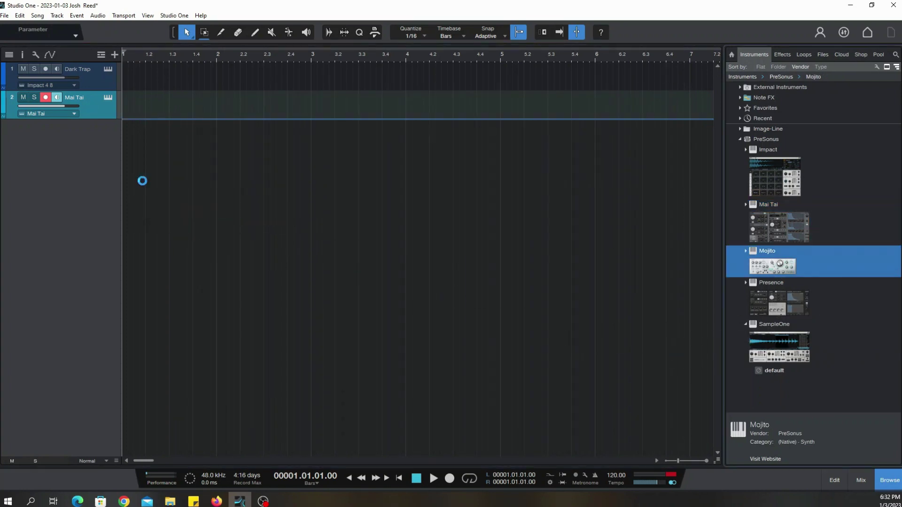
{"action": "left_click", "coordinate": [284, 95]}
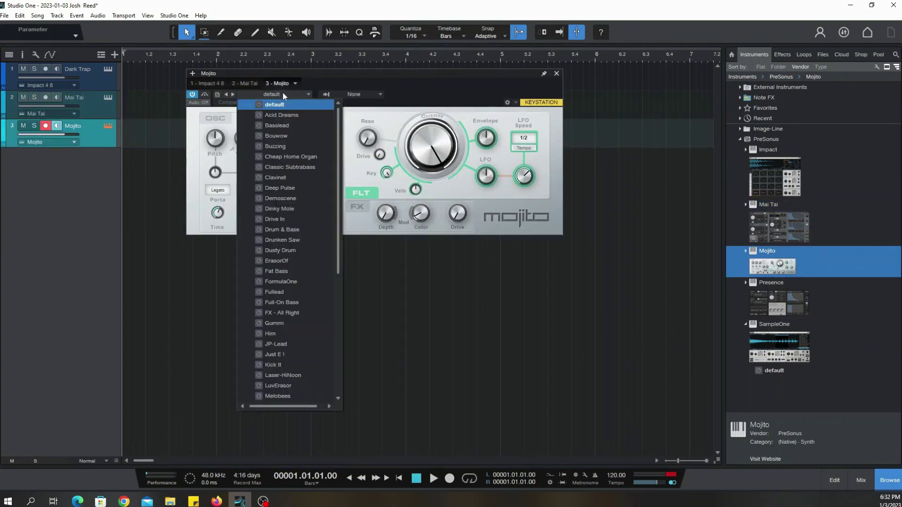
{"action": "left_click", "coordinate": [292, 230]}
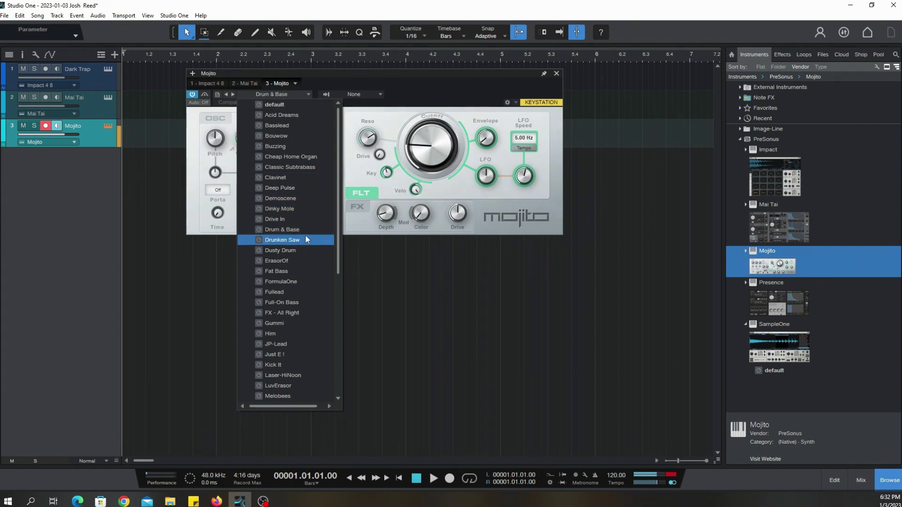
{"action": "left_click", "coordinate": [306, 168]}
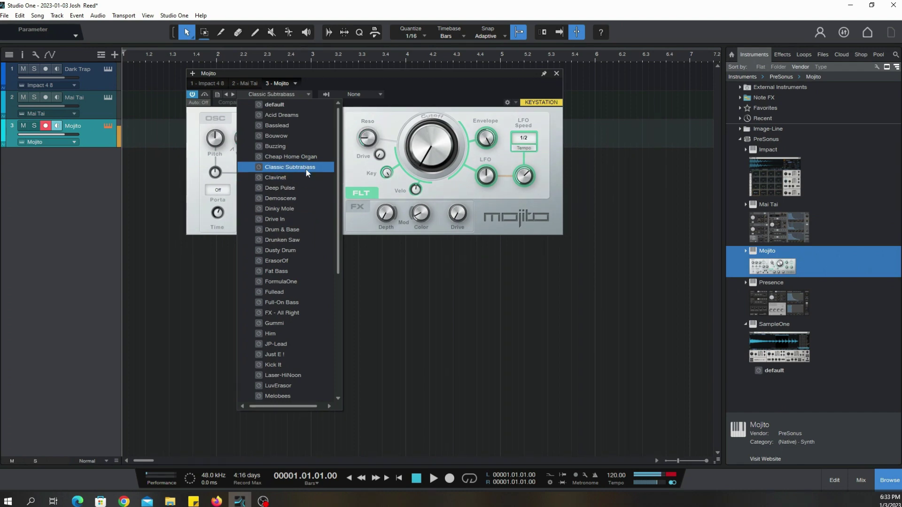
{"action": "left_click", "coordinate": [297, 324]}
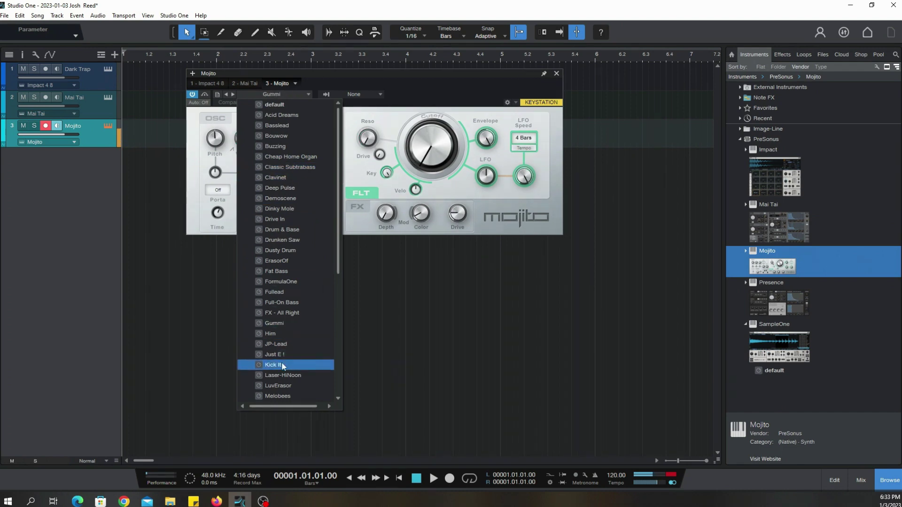
{"action": "left_click", "coordinate": [279, 374]}
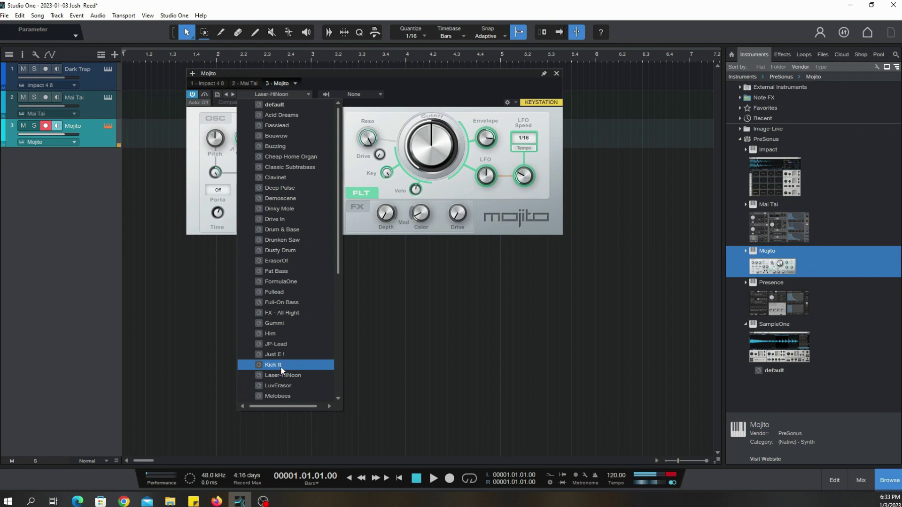
{"action": "left_click", "coordinate": [279, 386]}
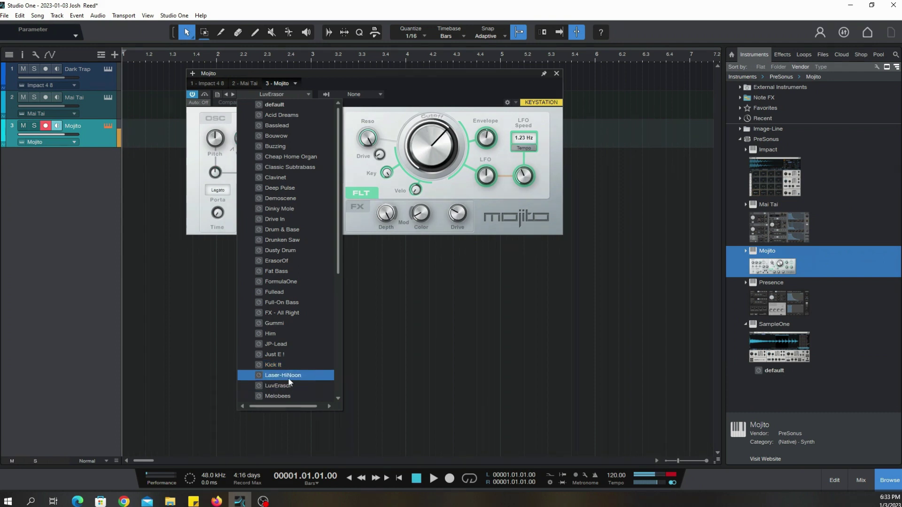
{"action": "left_click", "coordinate": [556, 74]}
- Add a Presence track loaded with Artist Instruments > Keyboards > Grand Piano, audition it, and close its editor
{"action": "left_click", "coordinate": [557, 74]}
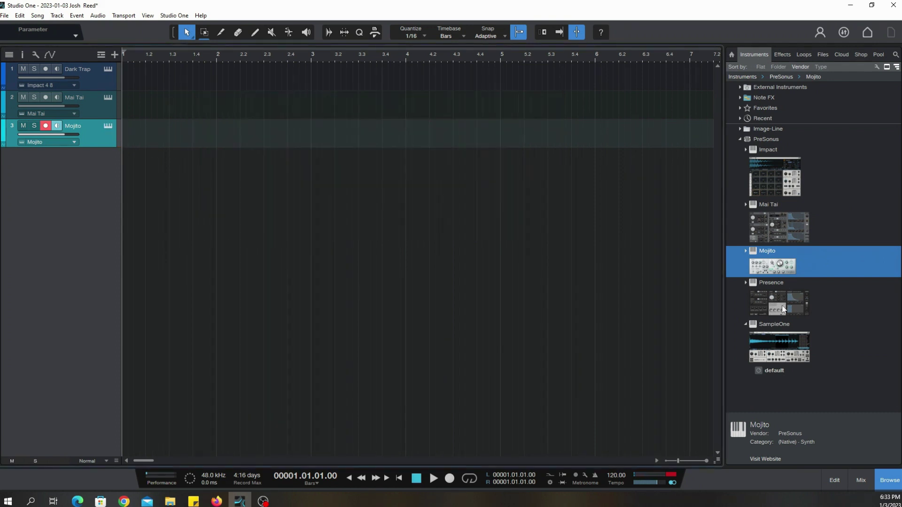
{"action": "left_click_drag", "start_coordinate": [783, 309], "coordinate": [160, 197]}
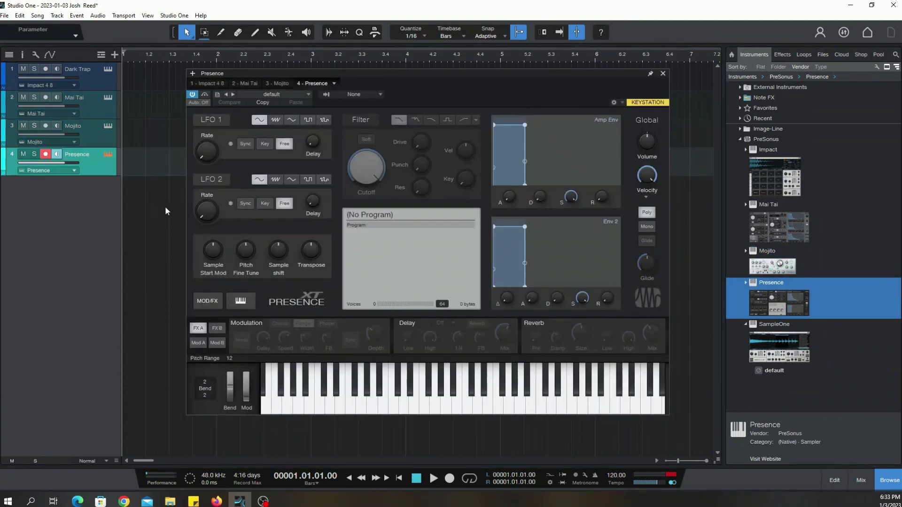
{"action": "left_click", "coordinate": [276, 94]}
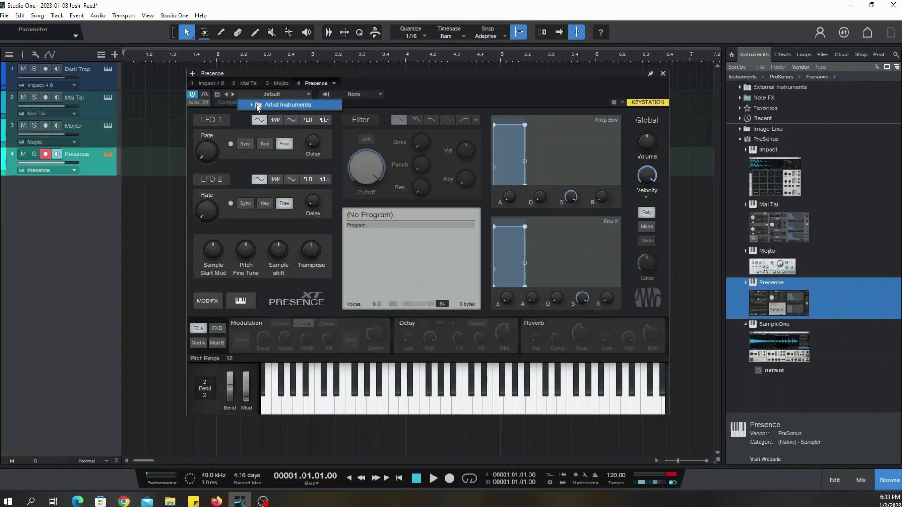
{"action": "left_click", "coordinate": [258, 106]}
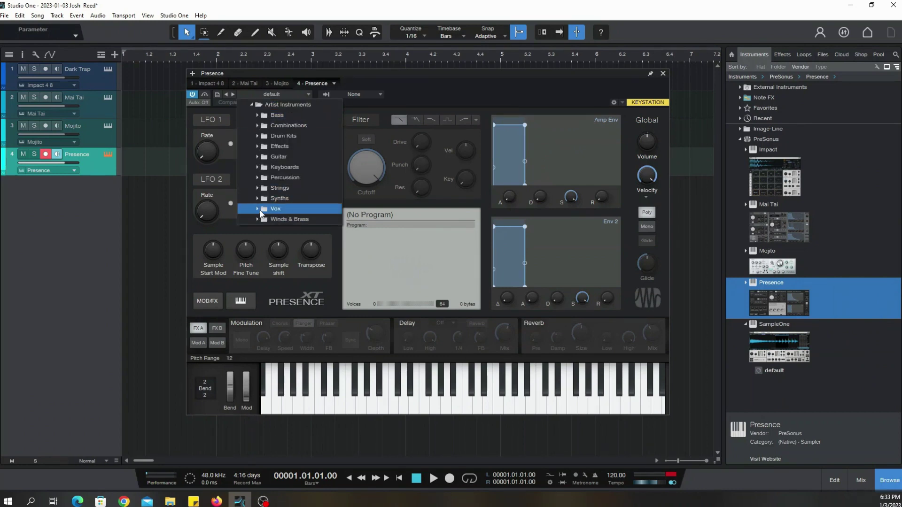
{"action": "left_click", "coordinate": [257, 168]}
{"action": "scroll", "coordinate": [306, 226], "scroll_direction": "down", "scroll_amount": 3}
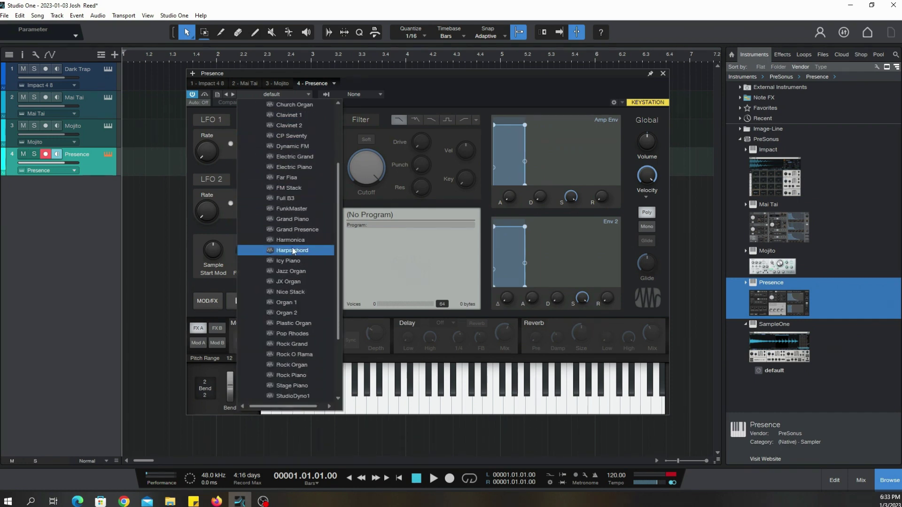
{"action": "left_click", "coordinate": [292, 218]}
{"action": "left_click", "coordinate": [469, 407]}
{"action": "left_click", "coordinate": [464, 410]}
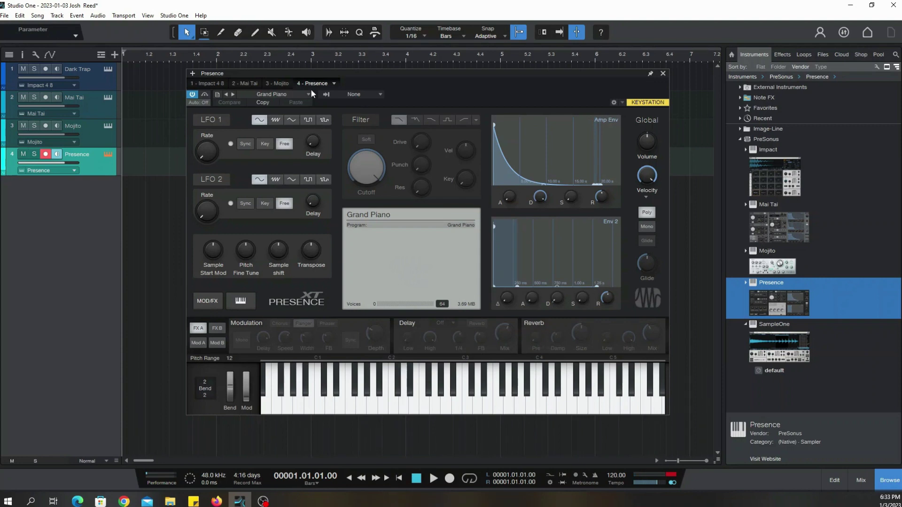
{"action": "left_click", "coordinate": [289, 93]}
{"action": "left_click", "coordinate": [384, 84]}
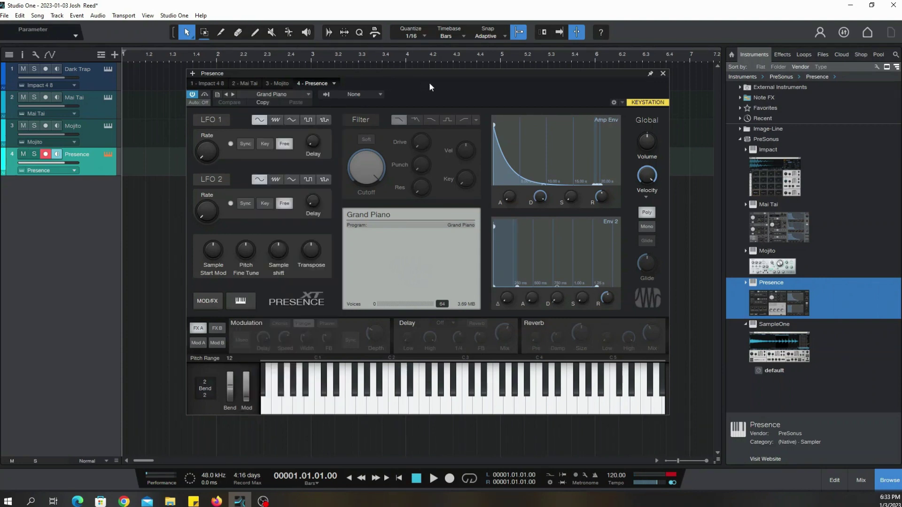
{"action": "left_click", "coordinate": [664, 74]}
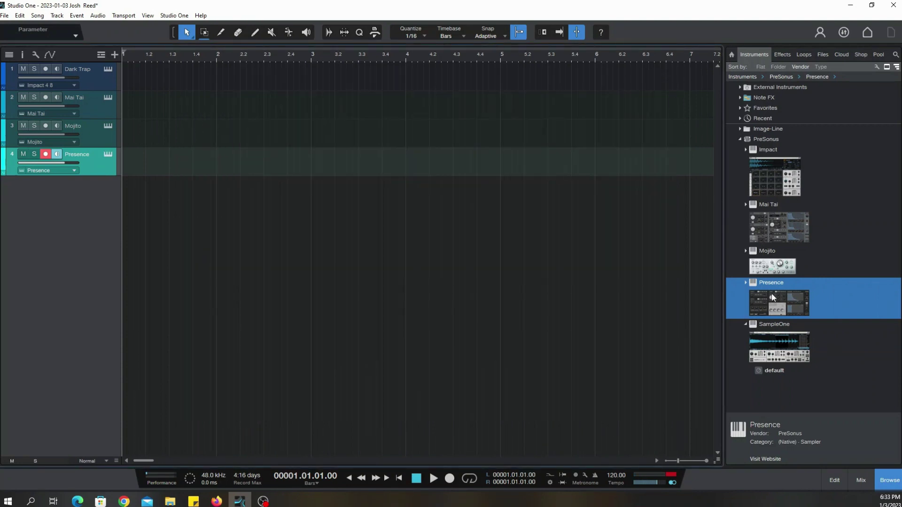
- Drag Presence's Artist Instruments > Strings > 10 Violas Legato preset into the arrangement as a new track
{"action": "left_click", "coordinate": [745, 283]}
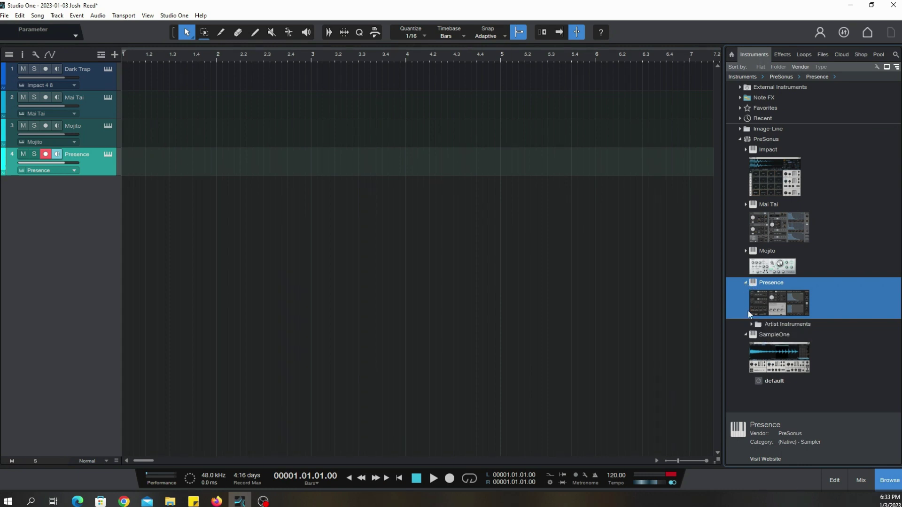
{"action": "left_click", "coordinate": [752, 324]}
{"action": "scroll", "coordinate": [803, 295], "scroll_direction": "down", "scroll_amount": 3}
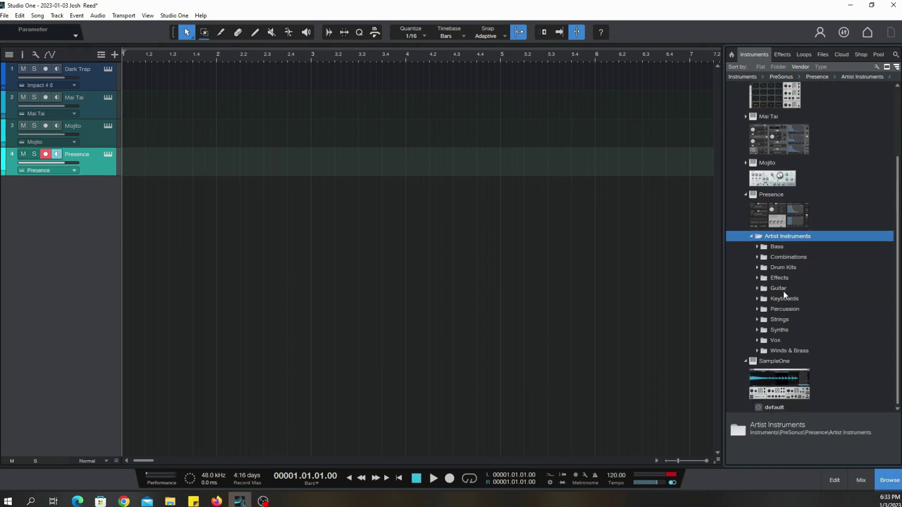
{"action": "left_click", "coordinate": [757, 321]}
{"action": "scroll", "coordinate": [828, 304], "scroll_direction": "down", "scroll_amount": 2}
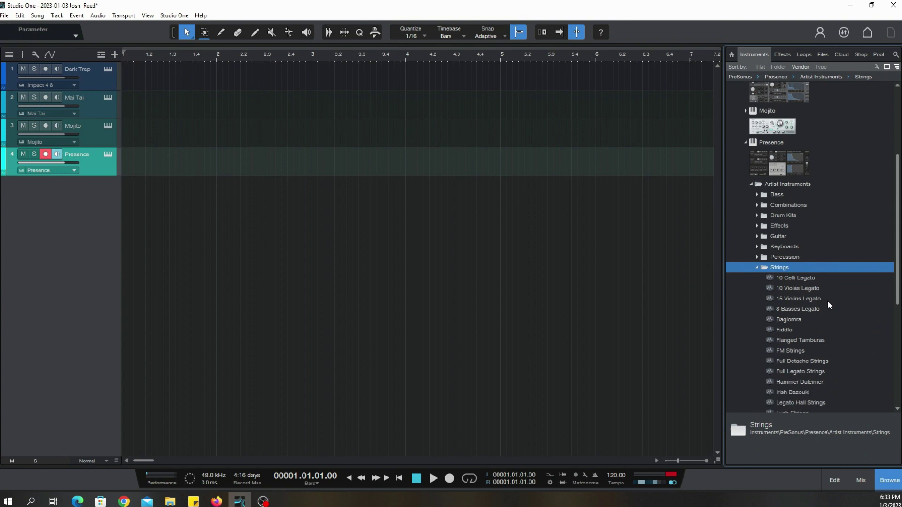
{"action": "left_click_drag", "start_coordinate": [785, 286], "coordinate": [151, 302]}
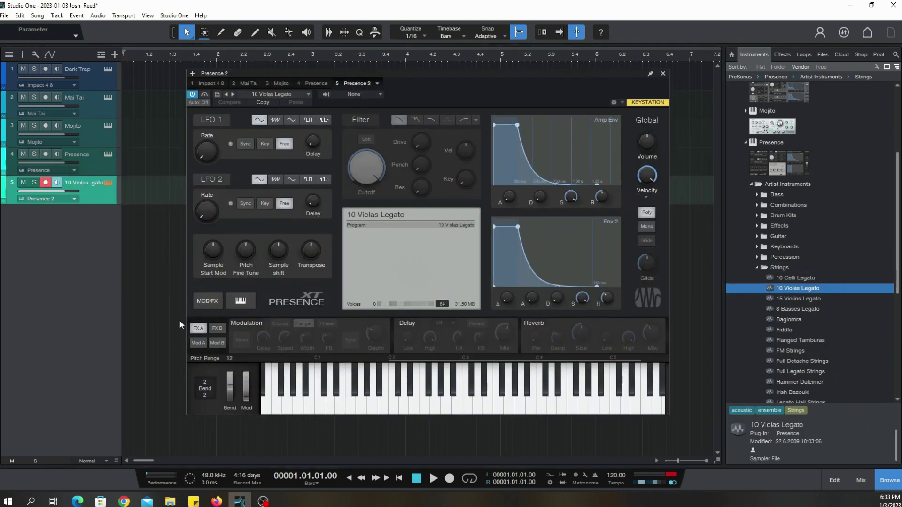
- Play a run of notes on the 10 Violas Legato sound, then close the Presence 2 editor
{"action": "left_click", "coordinate": [490, 411]}
{"action": "left_click", "coordinate": [489, 406]}
{"action": "left_click", "coordinate": [457, 404]}
{"action": "left_click", "coordinate": [378, 403]}
{"action": "left_click", "coordinate": [331, 402]}
{"action": "left_click", "coordinate": [350, 401]}
{"action": "left_click", "coordinate": [394, 401]}
{"action": "left_click", "coordinate": [468, 402]}
{"action": "left_click", "coordinate": [532, 402]}
{"action": "left_click", "coordinate": [573, 403]}
{"action": "left_click", "coordinate": [573, 402]}
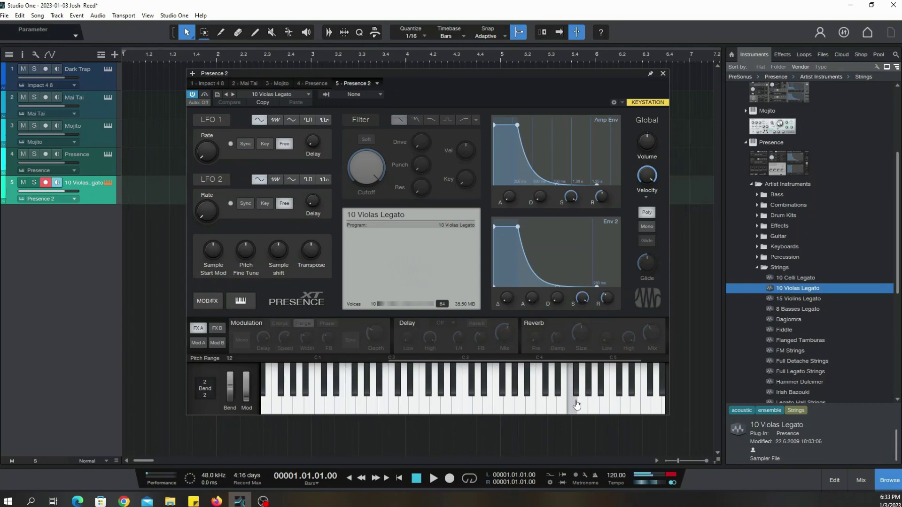
{"action": "left_click", "coordinate": [663, 74]}
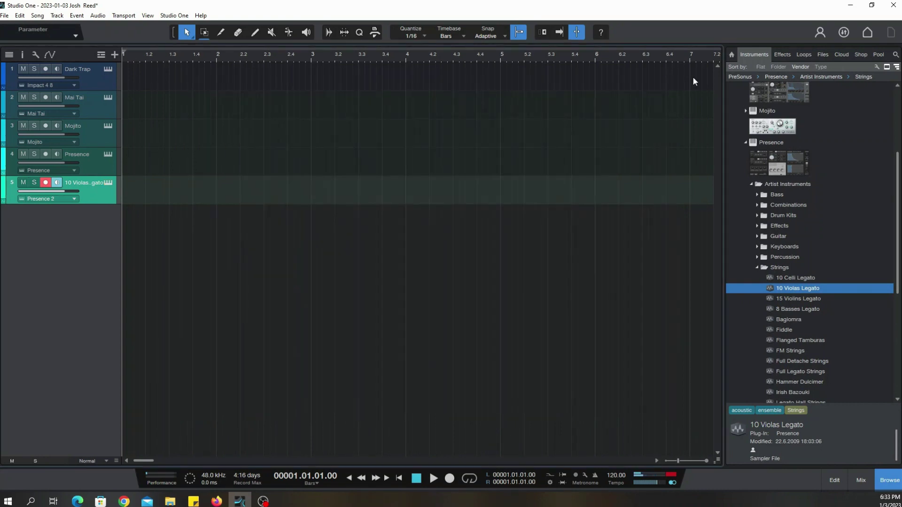
{"action": "left_click", "coordinate": [776, 78]}
- Collapse the Presence presets and create a new SampleOne instrument track
{"action": "left_click", "coordinate": [779, 78]}
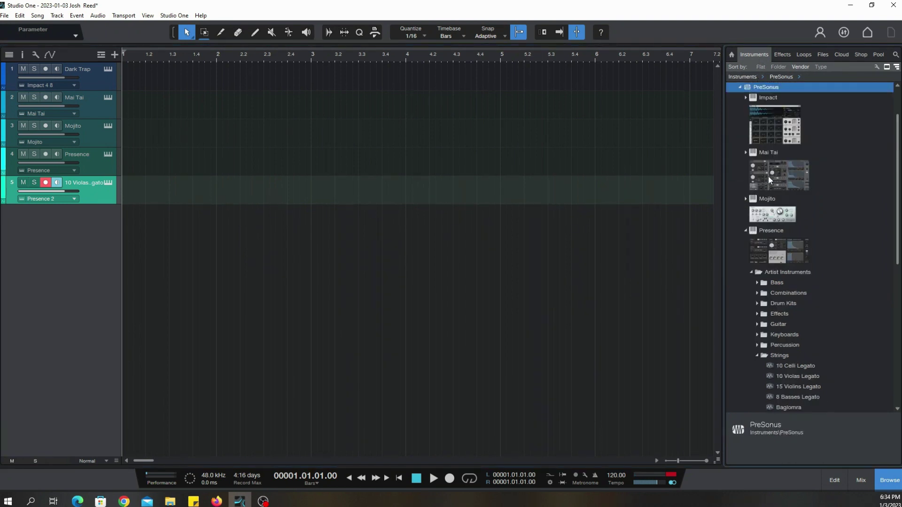
{"action": "left_click", "coordinate": [747, 231]}
{"action": "left_click_drag", "start_coordinate": [770, 311], "coordinate": [168, 252]}
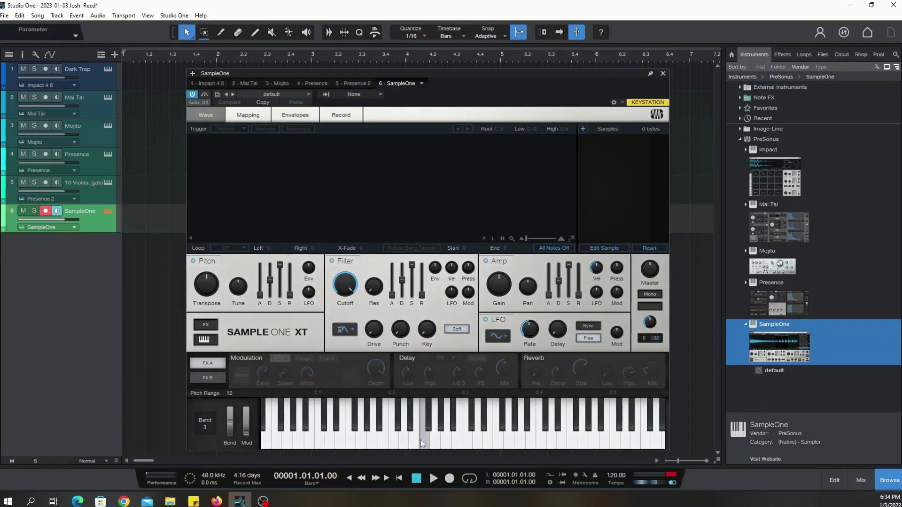
{"action": "left_click", "coordinate": [275, 94]}
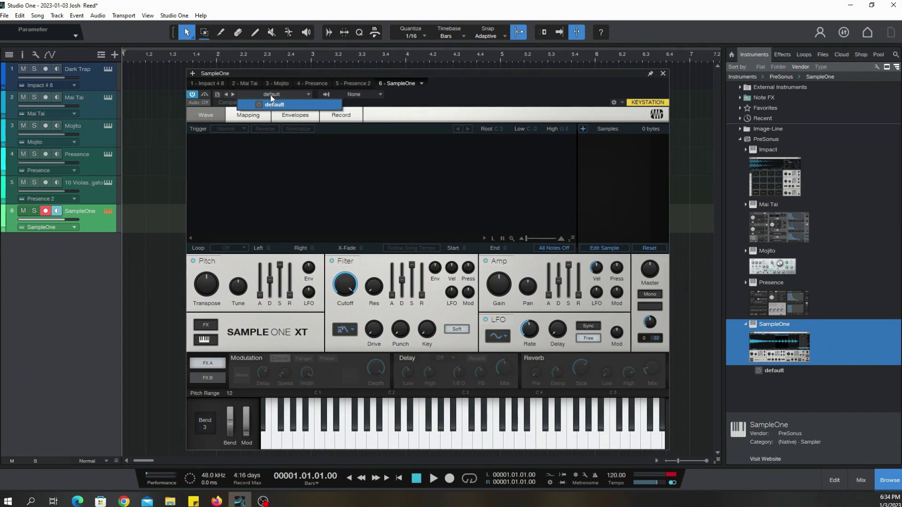
{"action": "left_click", "coordinate": [312, 95]}
{"action": "left_click", "coordinate": [310, 94]}
- Cancel loading a sample into SampleOne, play a few notes including G1, and close its editor
{"action": "left_click", "coordinate": [583, 128]}
{"action": "left_click", "coordinate": [583, 128]}
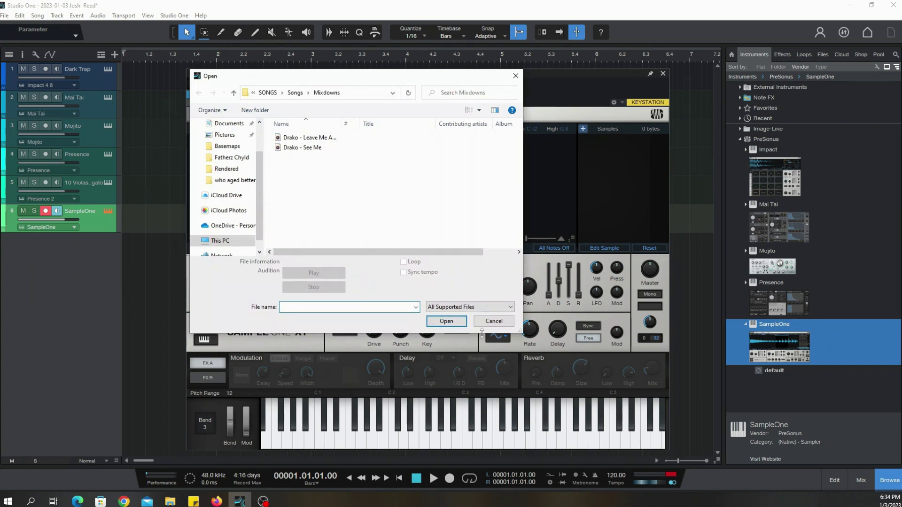
{"action": "left_click", "coordinate": [494, 321]}
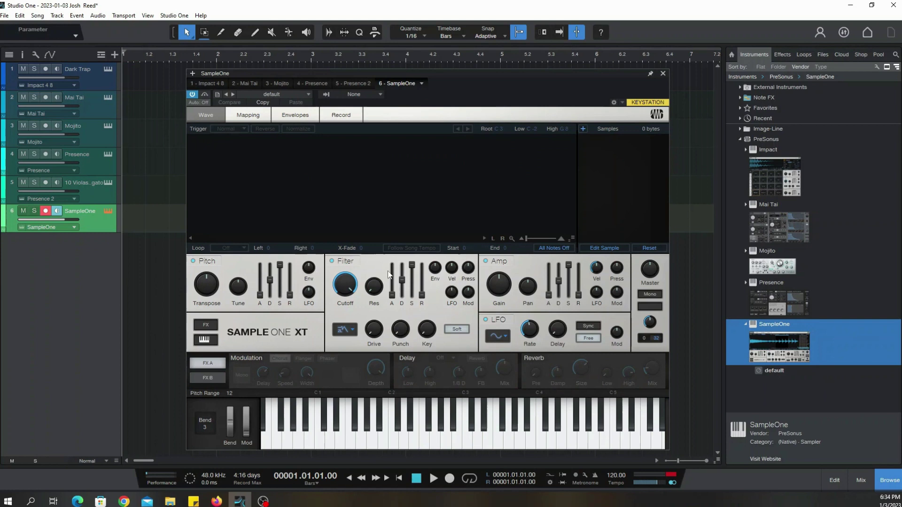
{"action": "left_click", "coordinate": [369, 435]}
{"action": "left_click", "coordinate": [367, 433]}
{"action": "left_click", "coordinate": [361, 437]}
{"action": "left_click", "coordinate": [663, 73]}
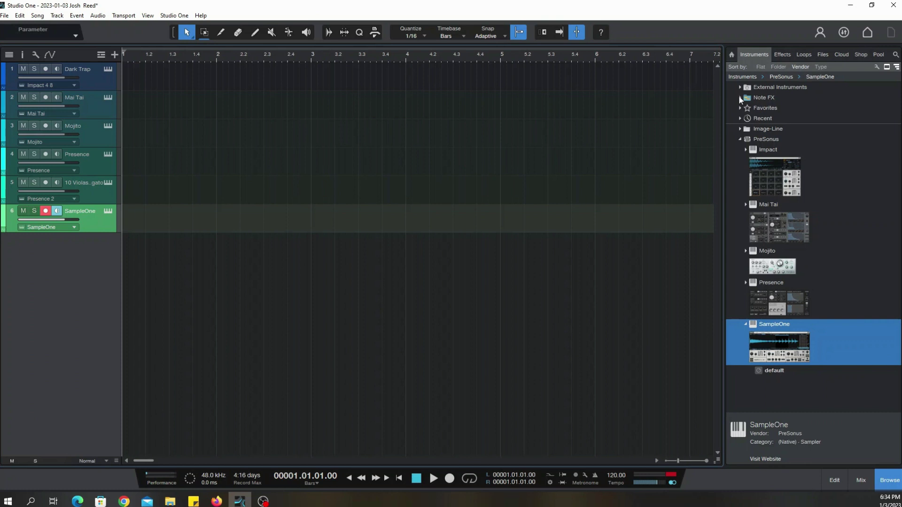
- Expand Note FX, then switch the browser to the Effects library and briefly expand Waves
{"action": "left_click", "coordinate": [740, 97]}
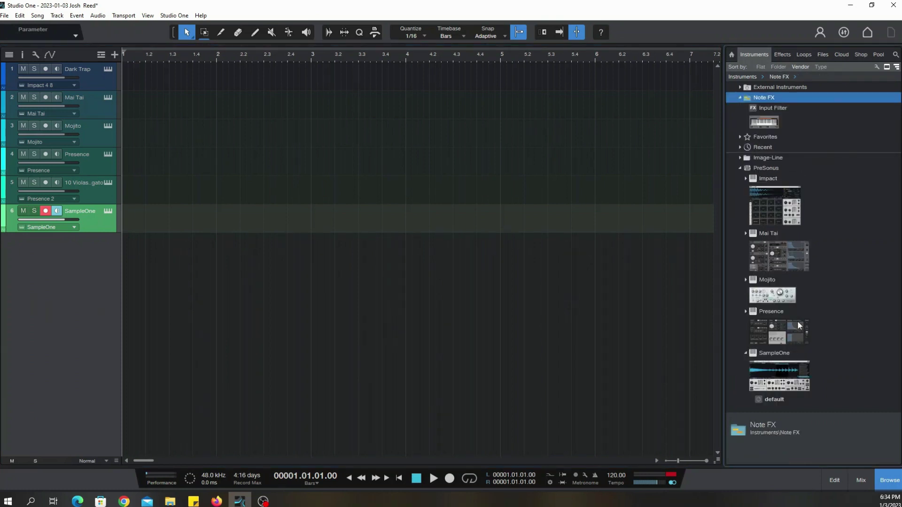
{"action": "left_click", "coordinate": [783, 55]}
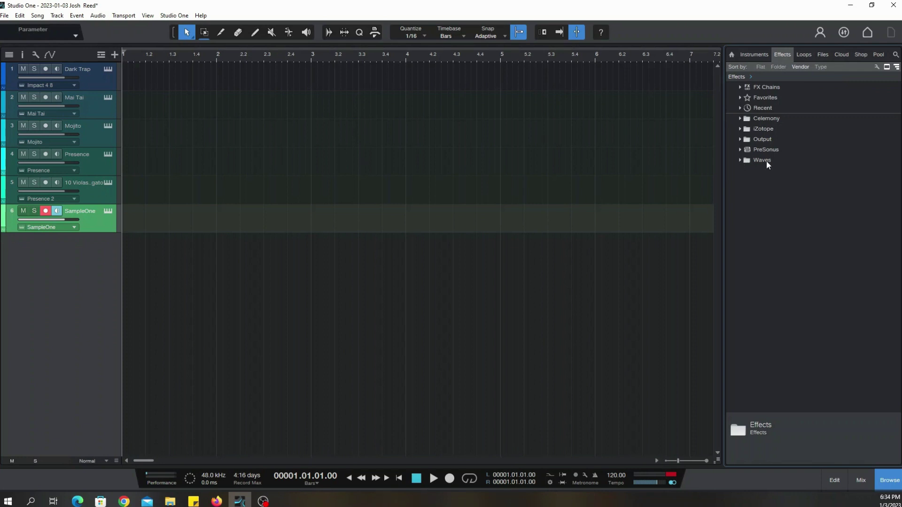
{"action": "left_click", "coordinate": [744, 160]}
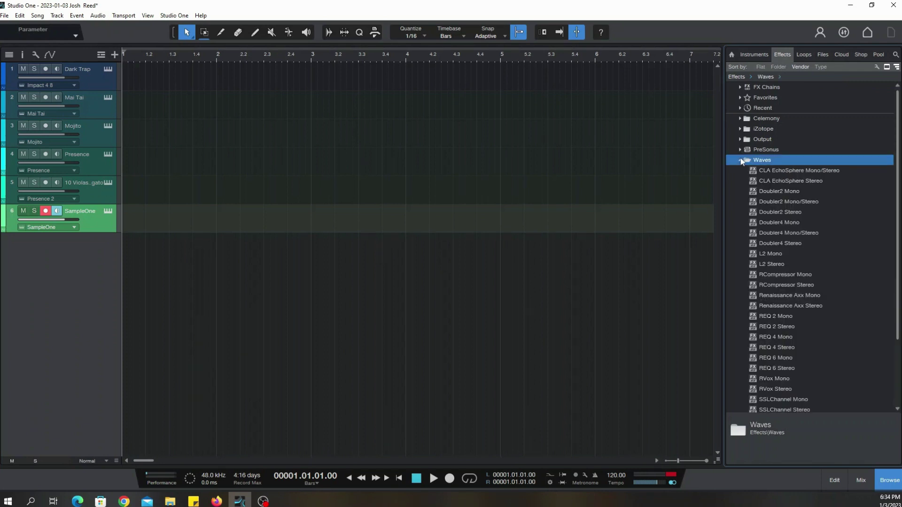
{"action": "left_click", "coordinate": [742, 161]}
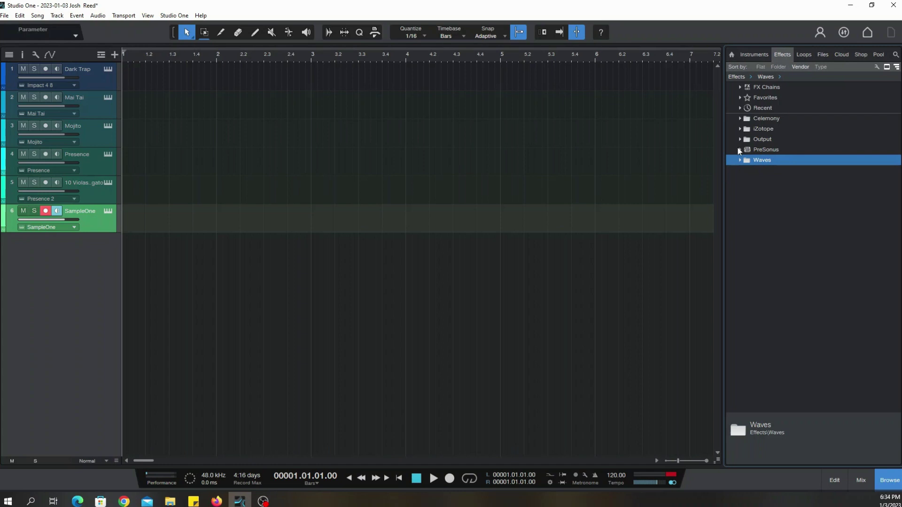
- Insert Fat Channel from the PreSonus effects onto the SampleOne track and bring up the mixer console
{"action": "left_click", "coordinate": [740, 149]}
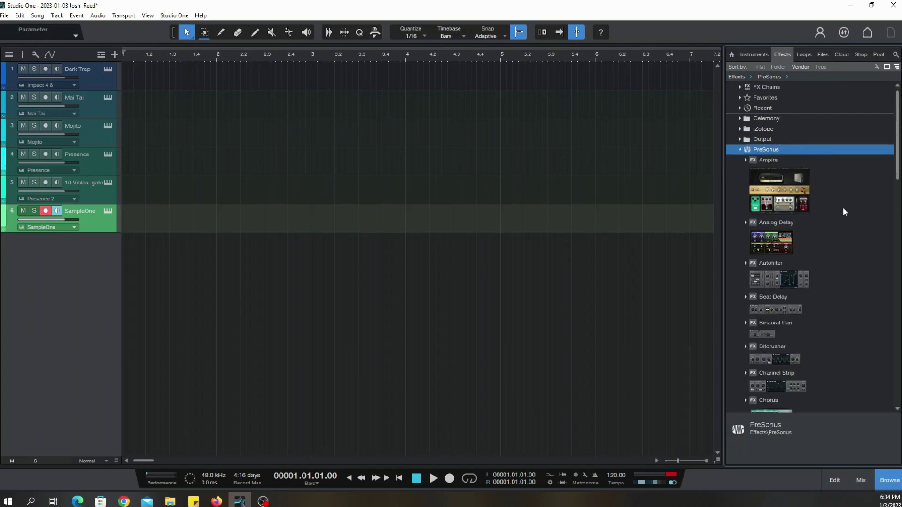
{"action": "scroll", "coordinate": [843, 207], "scroll_direction": "down", "scroll_amount": 5}
{"action": "scroll", "coordinate": [842, 213], "scroll_direction": "down", "scroll_amount": 4}
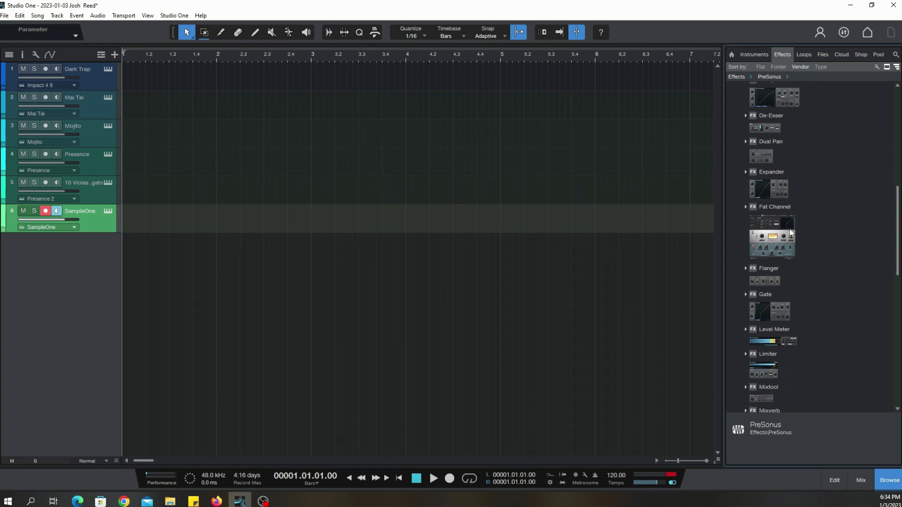
{"action": "left_click_drag", "start_coordinate": [841, 212], "coordinate": [98, 217]}
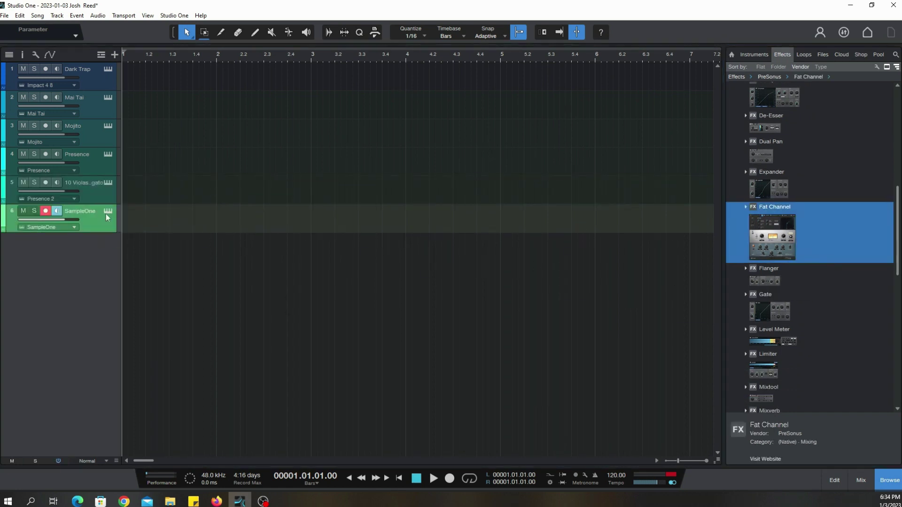
{"action": "left_click", "coordinate": [853, 483]}
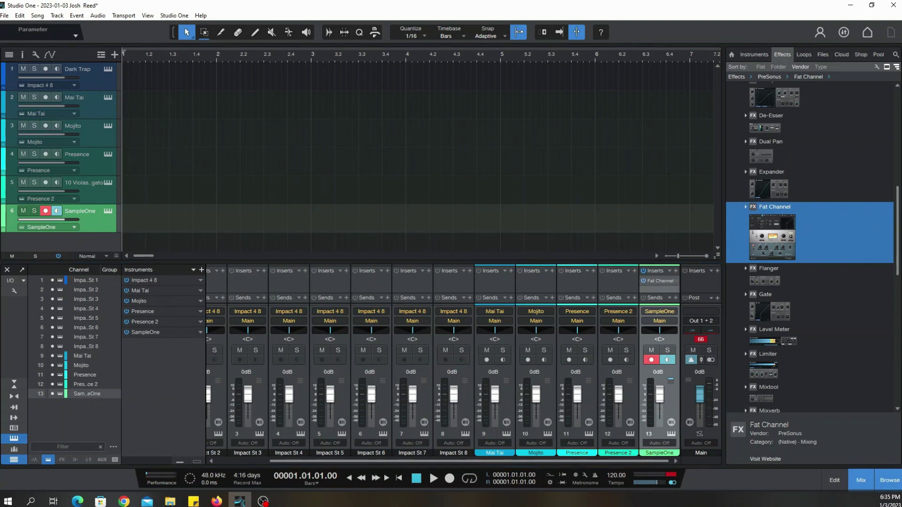
- Open the Fat Channel editor and expand its Mixing & Mastering and Vocal preset folders
{"action": "left_click", "coordinate": [660, 281]}
{"action": "left_click_drag", "start_coordinate": [246, 214], "coordinate": [333, 138]}
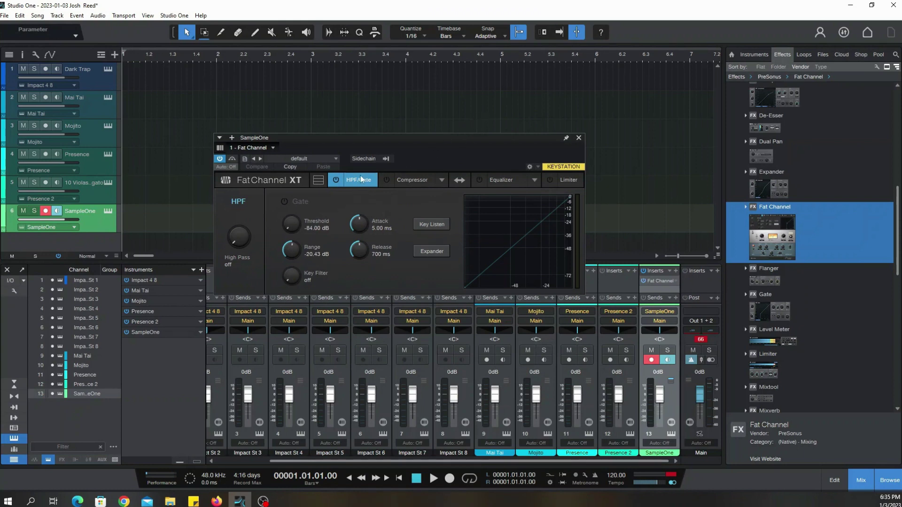
{"action": "left_click", "coordinate": [335, 158]}
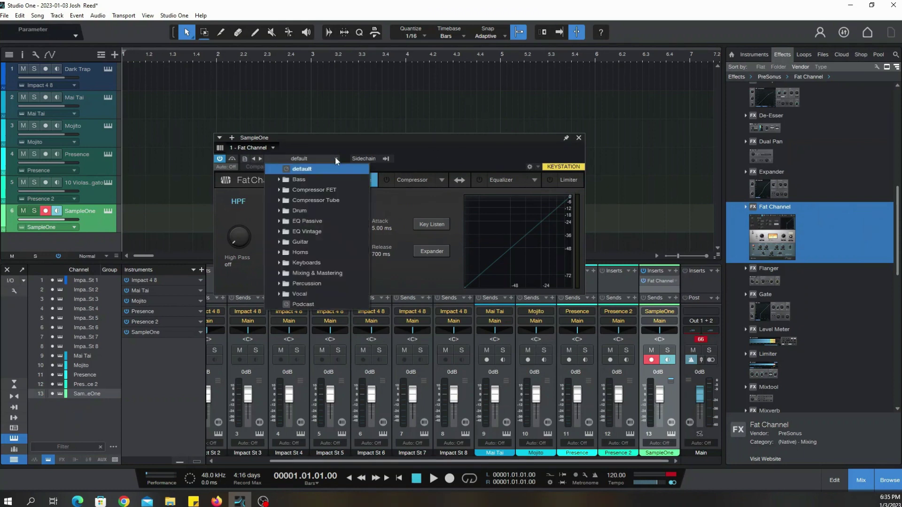
{"action": "left_click", "coordinate": [294, 273]}
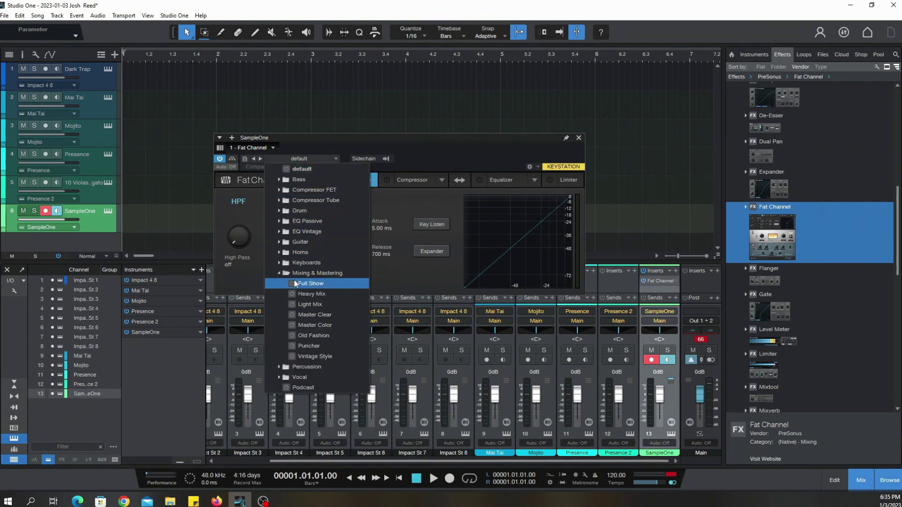
{"action": "left_click", "coordinate": [284, 378]}
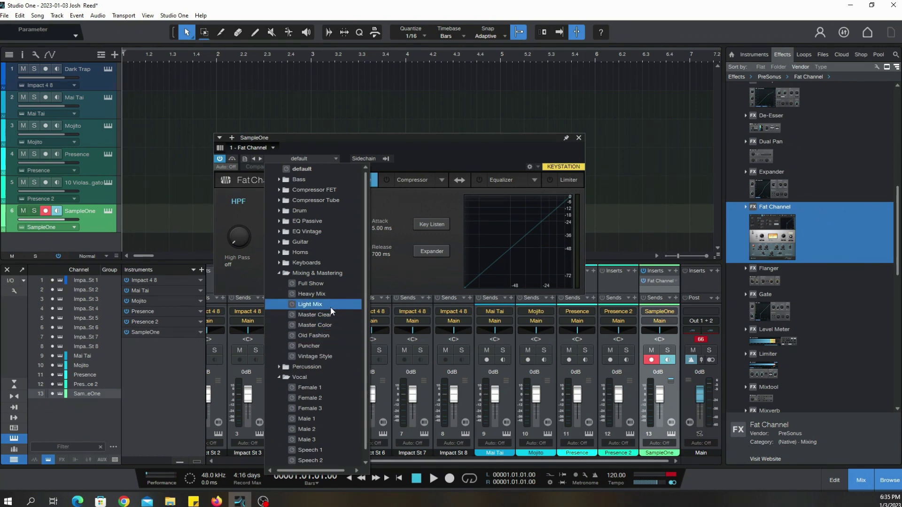
- Close the preset list on the default preset and close the Fat Channel window
{"action": "scroll", "coordinate": [325, 317], "scroll_direction": "down", "scroll_amount": 1}
{"action": "scroll", "coordinate": [323, 333], "scroll_direction": "up", "scroll_amount": 1}
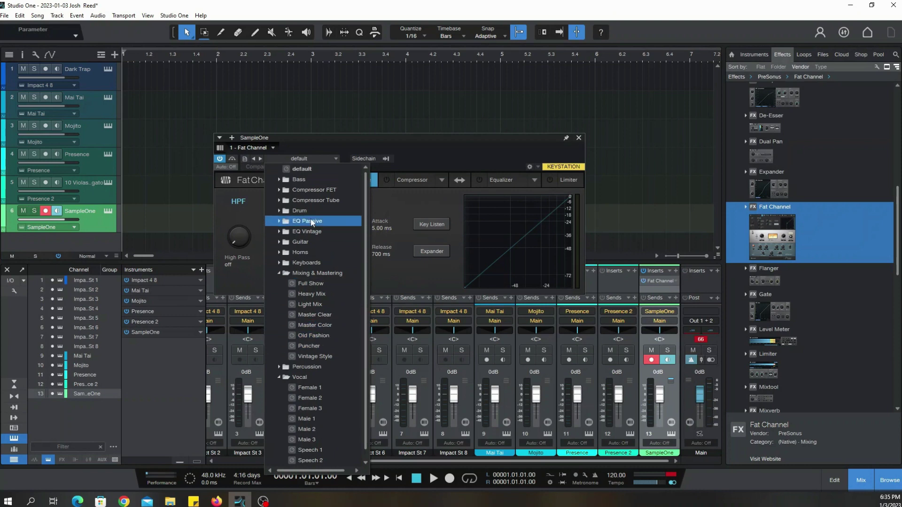
{"action": "left_click", "coordinate": [469, 148]}
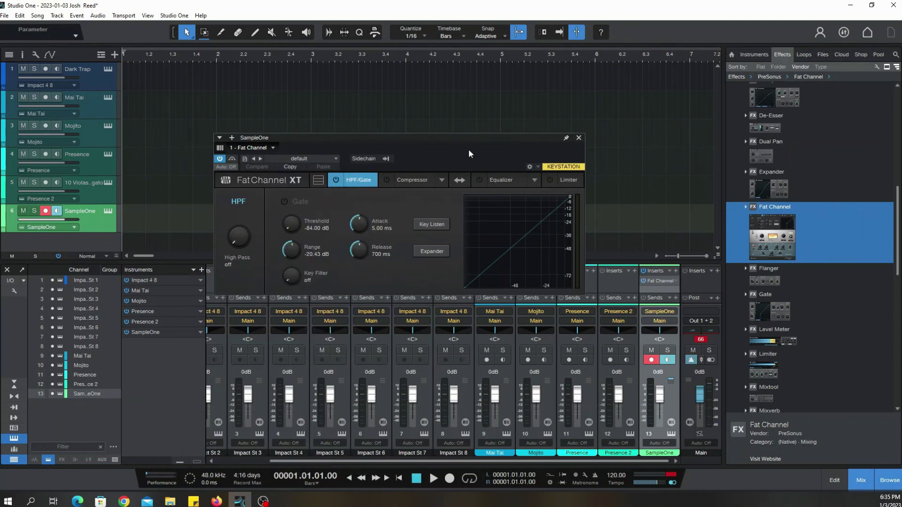
{"action": "left_click", "coordinate": [579, 139]}
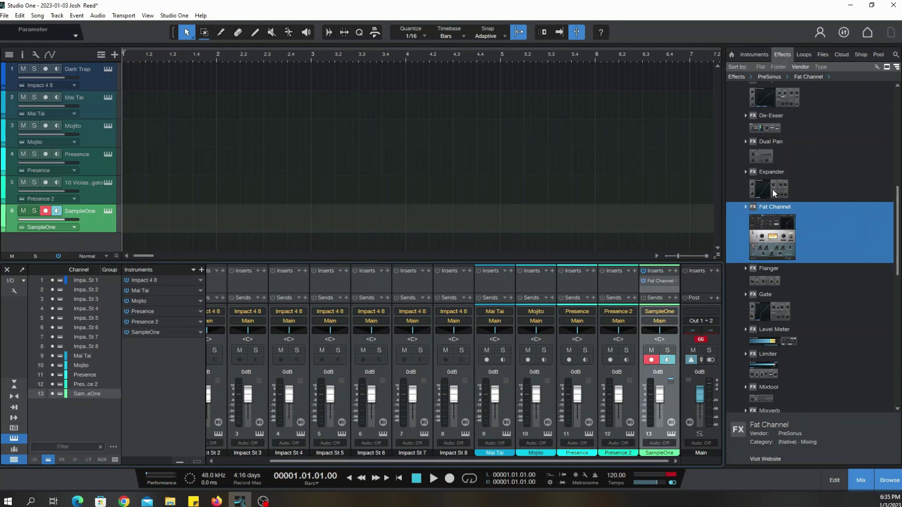
- Scroll the Effects browser down until Pro EQ comes into view
{"action": "scroll", "coordinate": [757, 300], "scroll_direction": "down", "scroll_amount": 4}
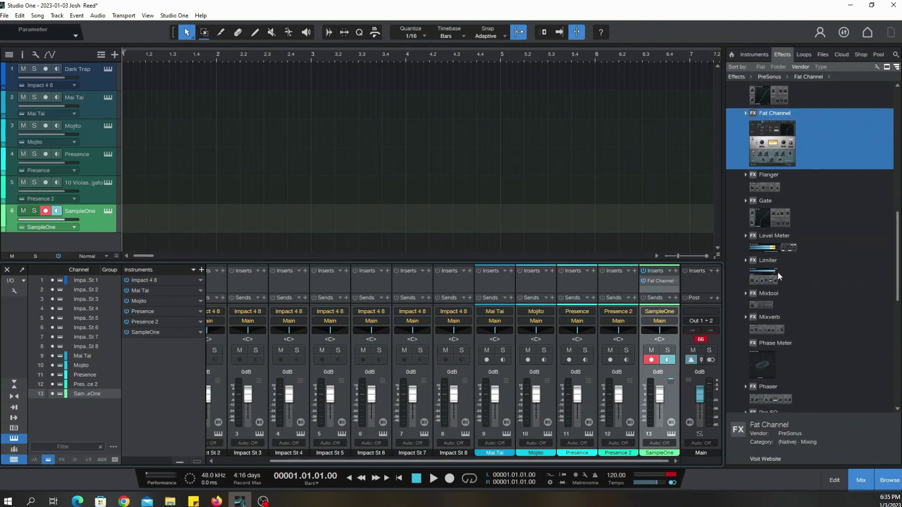
{"action": "scroll", "coordinate": [790, 301], "scroll_direction": "down", "scroll_amount": 2}
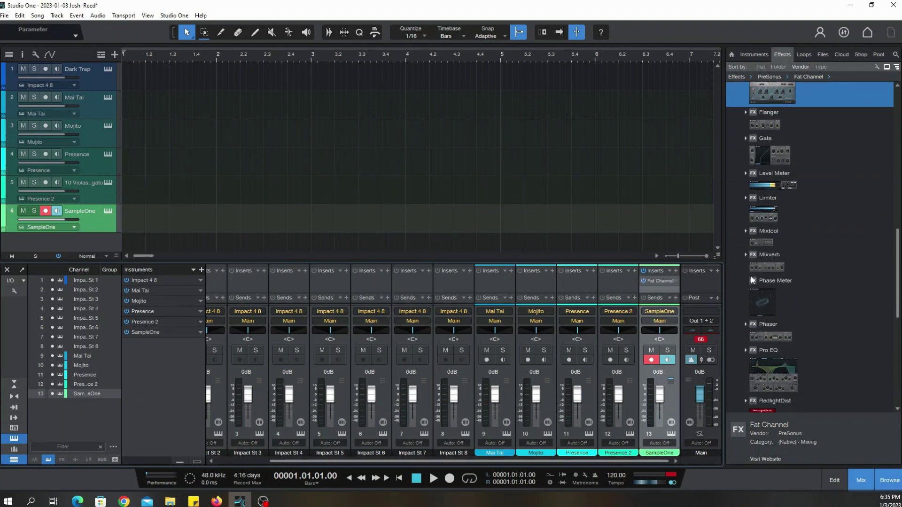
{"action": "scroll", "coordinate": [766, 328], "scroll_direction": "down", "scroll_amount": 2}
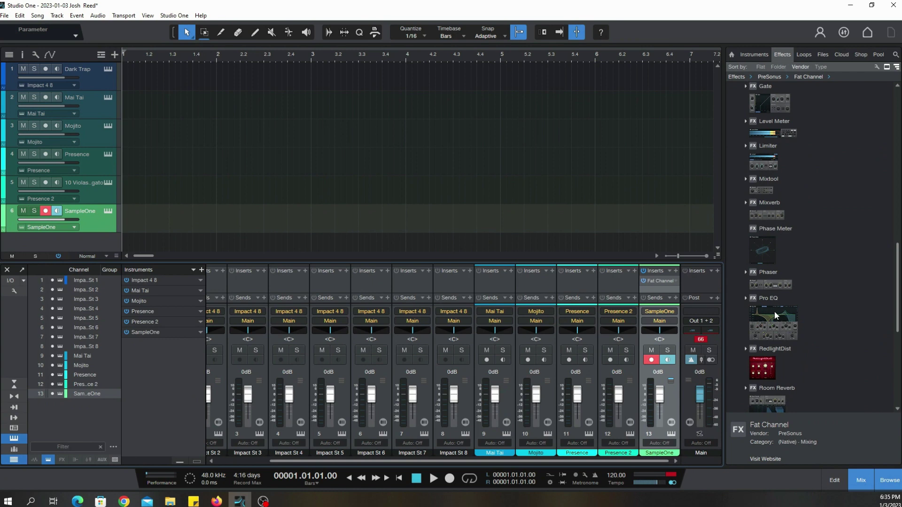
- Expand Pro EQ and open its Dynamic EQ and Instruments preset folders
{"action": "left_click", "coordinate": [774, 311]}
{"action": "double_click", "coordinate": [775, 311]}
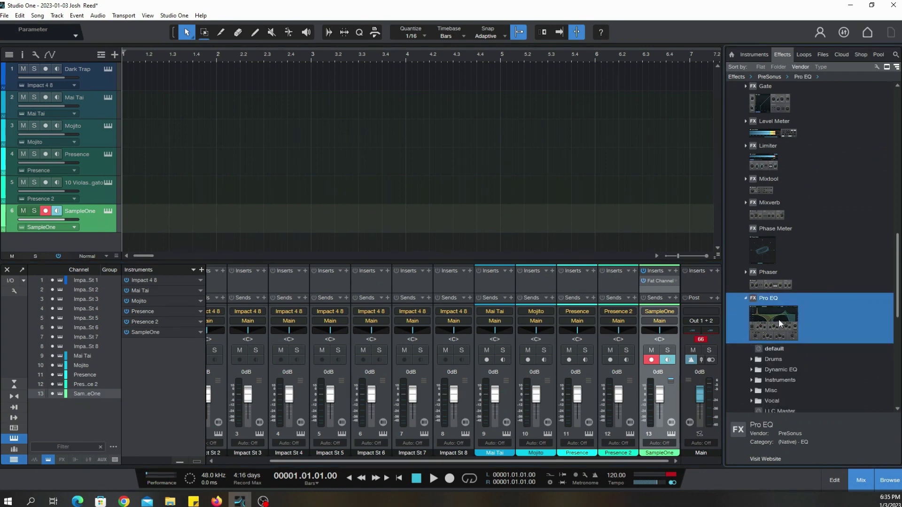
{"action": "scroll", "coordinate": [779, 319], "scroll_direction": "down", "scroll_amount": 2}
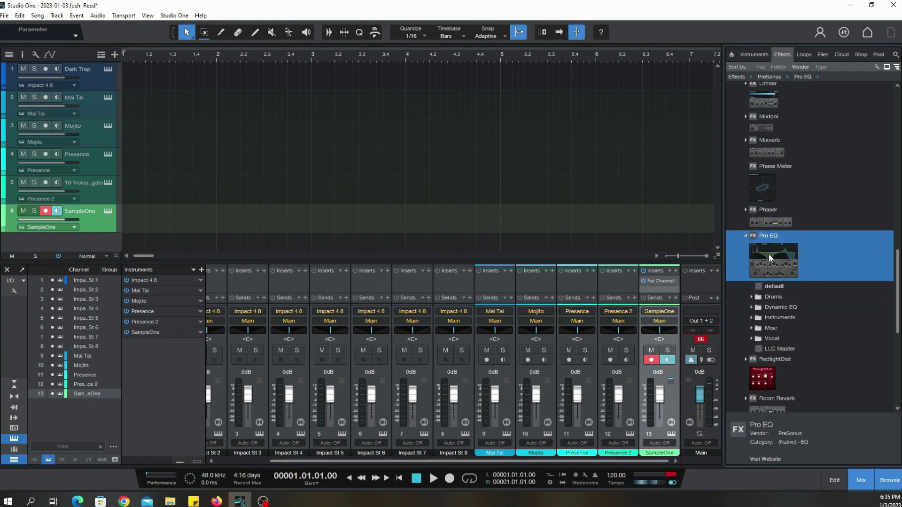
{"action": "scroll", "coordinate": [767, 307], "scroll_direction": "down", "scroll_amount": 1}
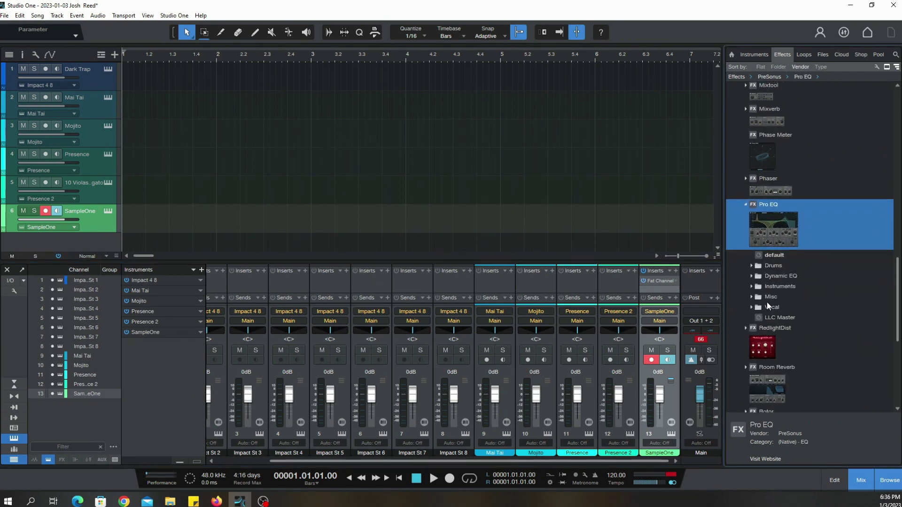
{"action": "left_click", "coordinate": [751, 276]}
{"action": "scroll", "coordinate": [754, 287], "scroll_direction": "down", "scroll_amount": 2}
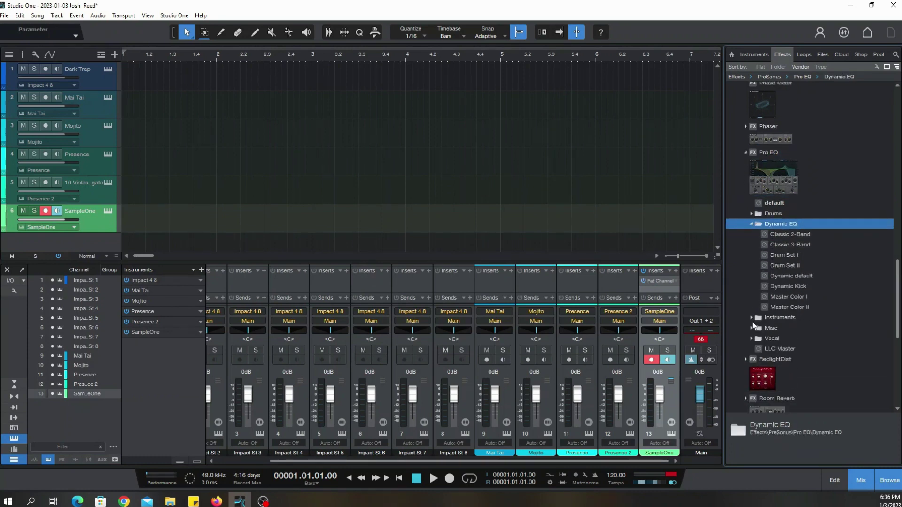
{"action": "left_click", "coordinate": [753, 320]}
- Expand RedlightDist's distortion presets, briefly expanding and collapsing Rotor's list
{"action": "scroll", "coordinate": [799, 276], "scroll_direction": "down", "scroll_amount": 4}
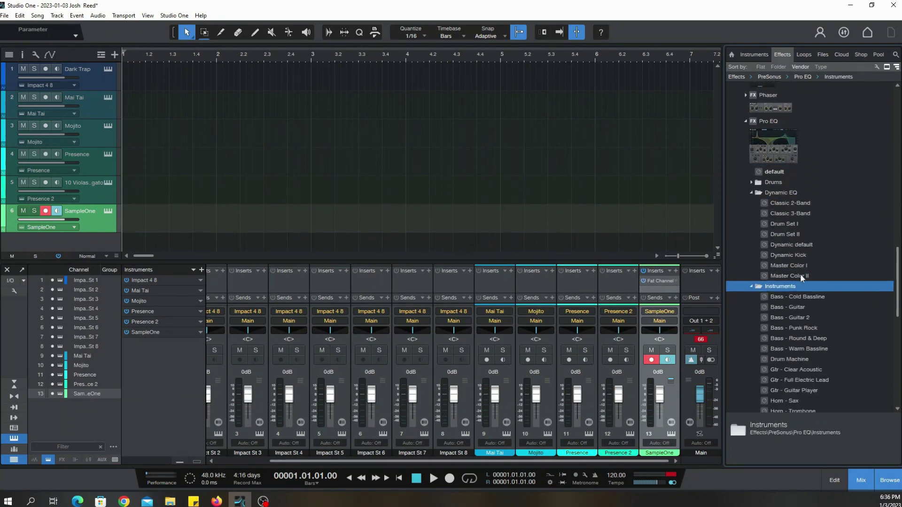
{"action": "scroll", "coordinate": [790, 283], "scroll_direction": "down", "scroll_amount": 7}
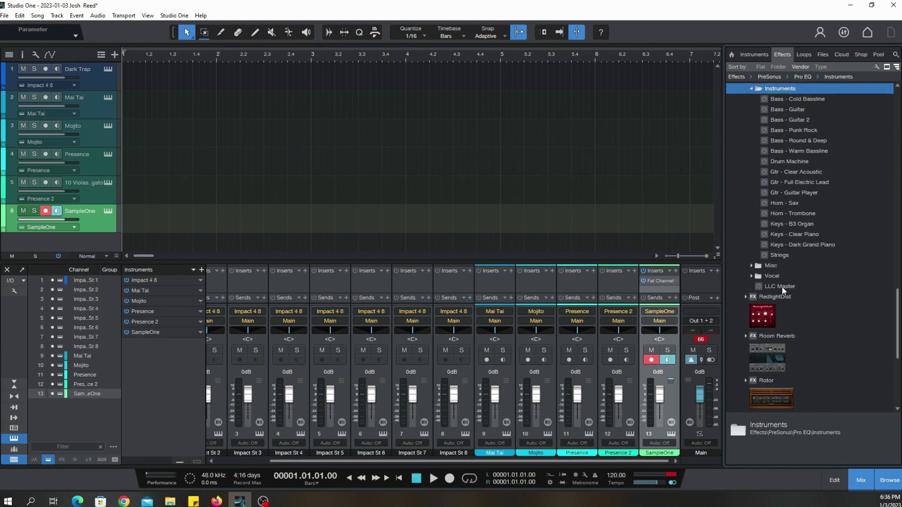
{"action": "left_click", "coordinate": [765, 256]}
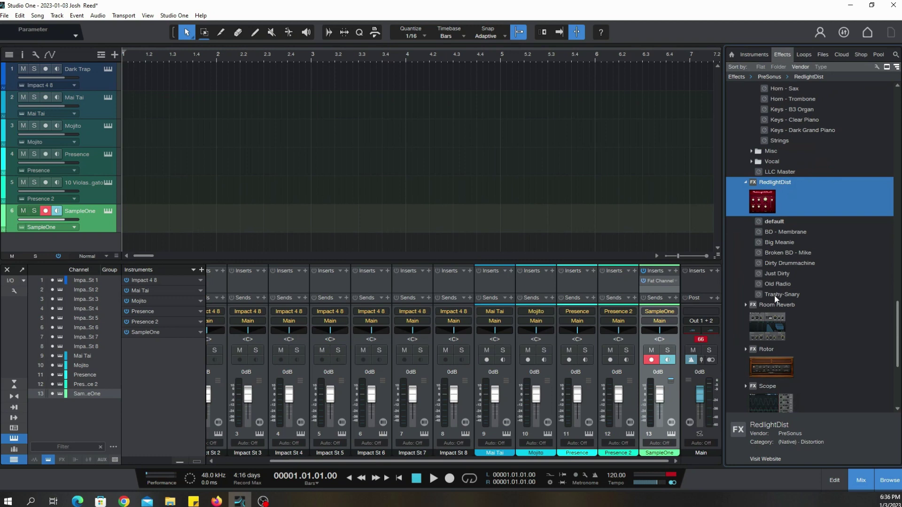
{"action": "scroll", "coordinate": [767, 300], "scroll_direction": "down", "scroll_amount": 4}
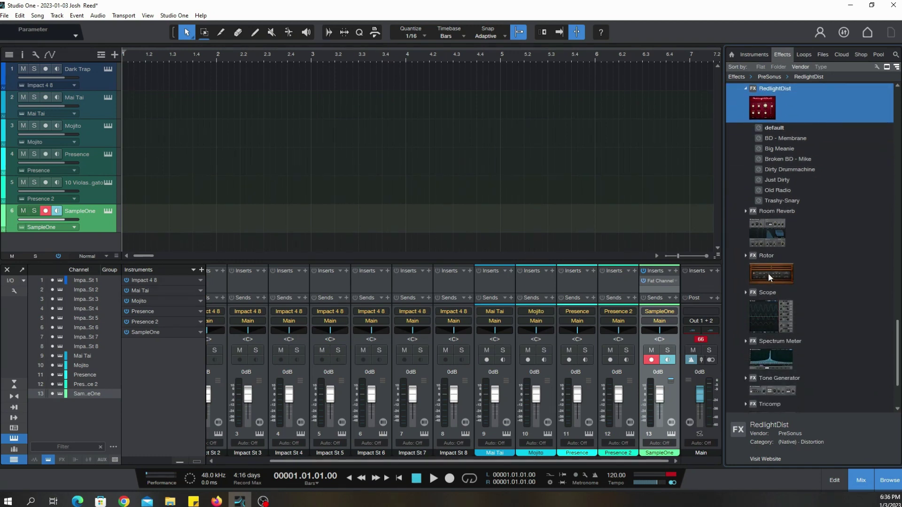
{"action": "left_click", "coordinate": [768, 274]}
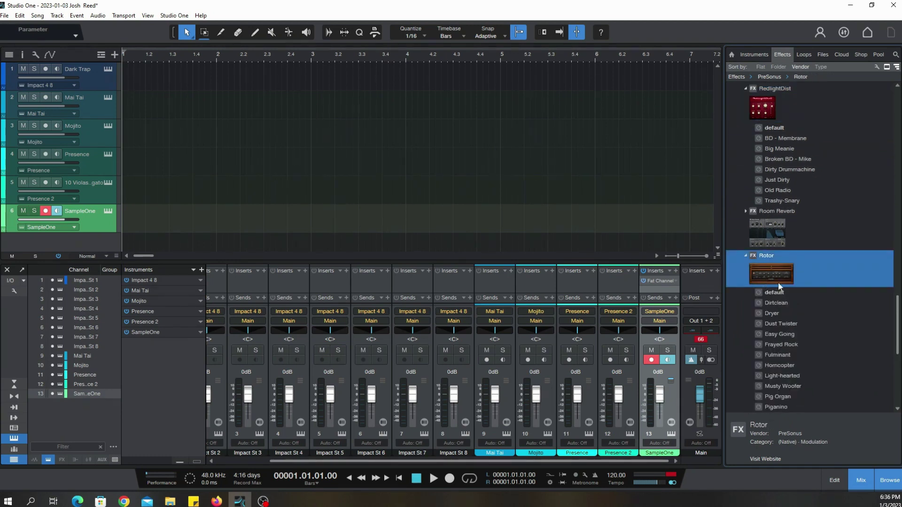
{"action": "left_click", "coordinate": [745, 255]}
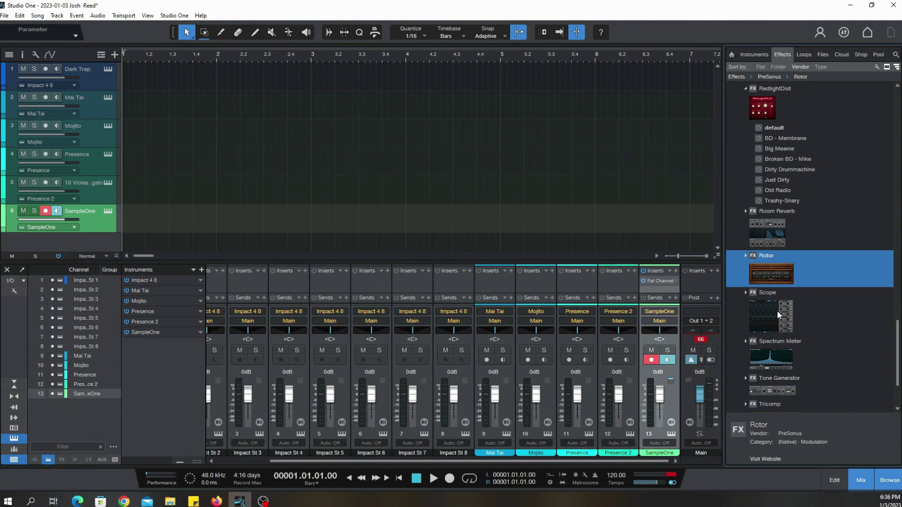
{"action": "scroll", "coordinate": [778, 311], "scroll_direction": "down", "scroll_amount": 2}
{"action": "scroll", "coordinate": [781, 353], "scroll_direction": "down", "scroll_amount": 2}
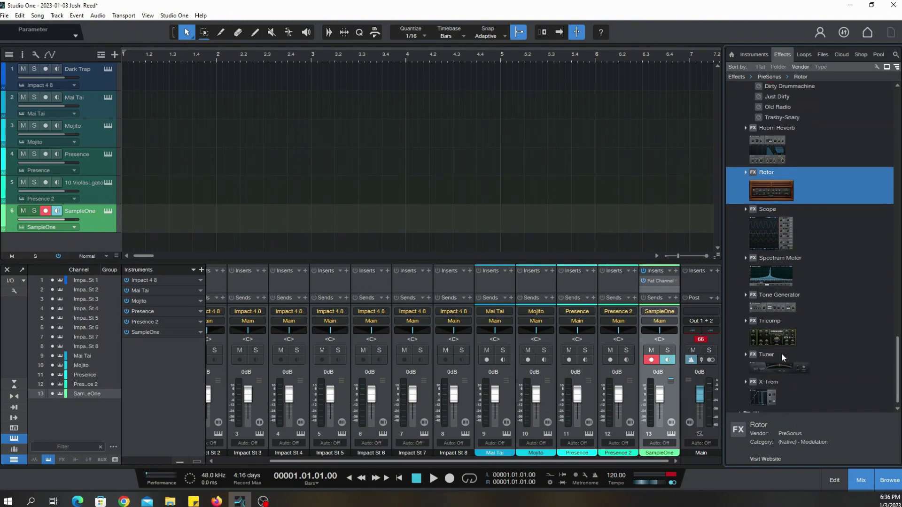
{"action": "scroll", "coordinate": [782, 346], "scroll_direction": "up", "scroll_amount": 10}
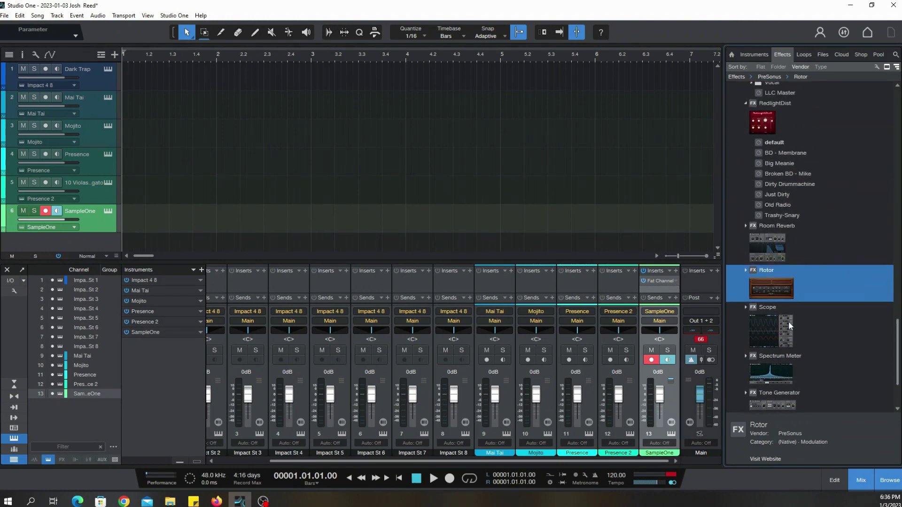
{"action": "scroll", "coordinate": [790, 310], "scroll_direction": "up", "scroll_amount": 8}
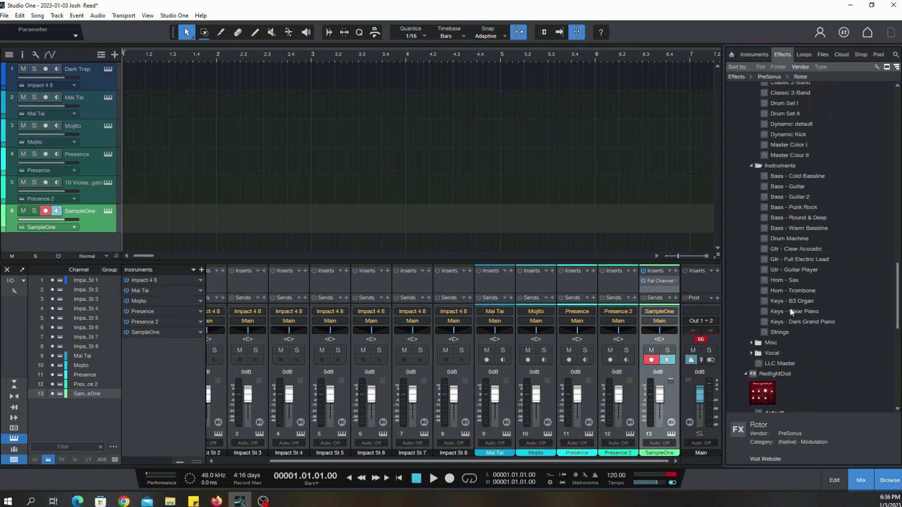